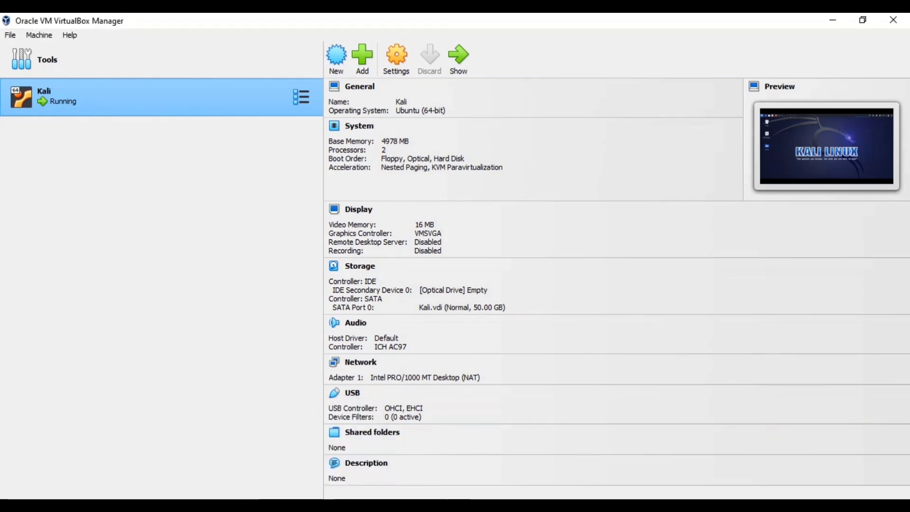
# Switch to Chrome and search Google for "metasploitable download"
pyautogui.moveTo(307, 505)
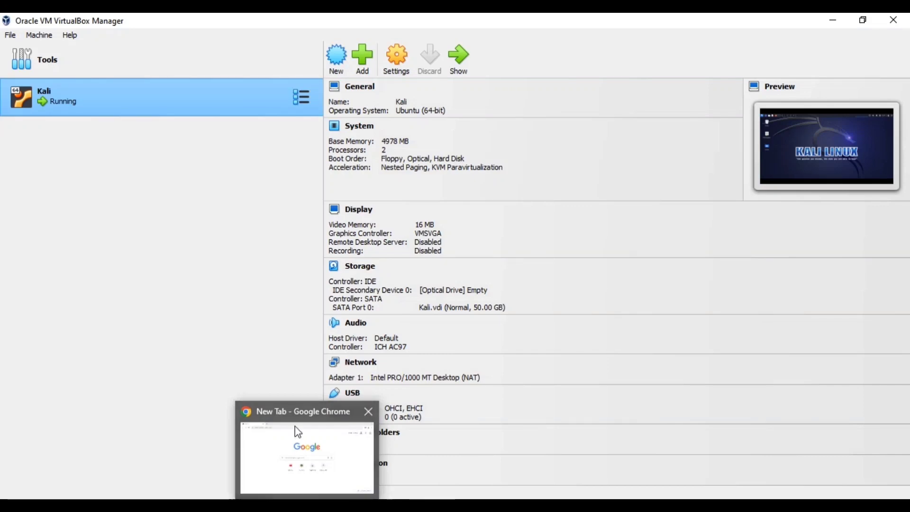
pyautogui.click(282, 437)
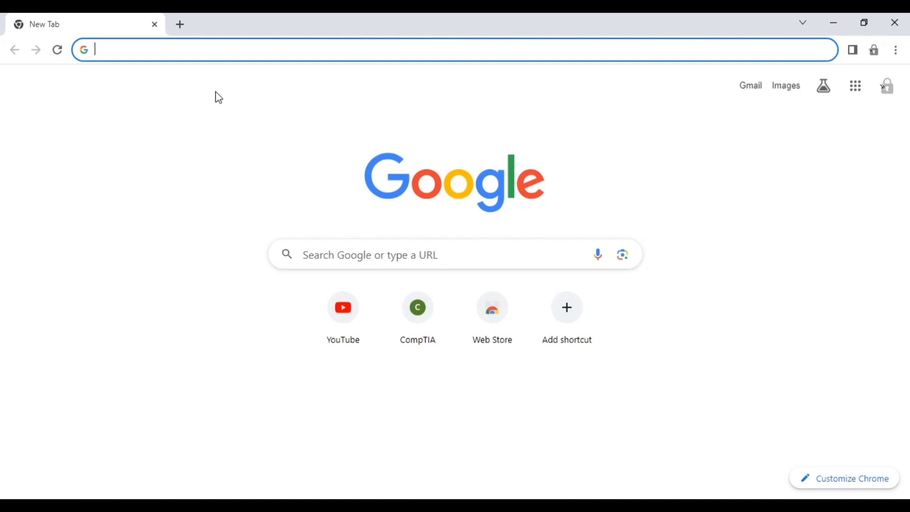
pyautogui.write('me')
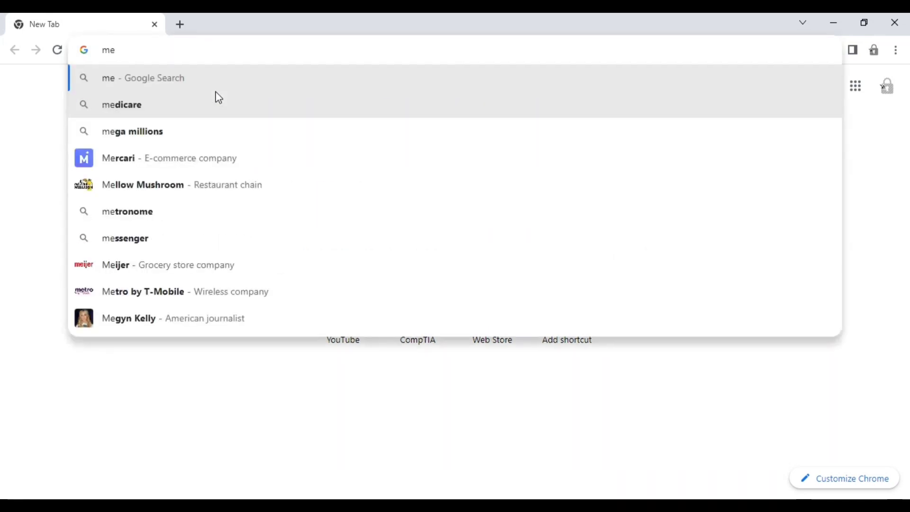
pyautogui.write('tasplo')
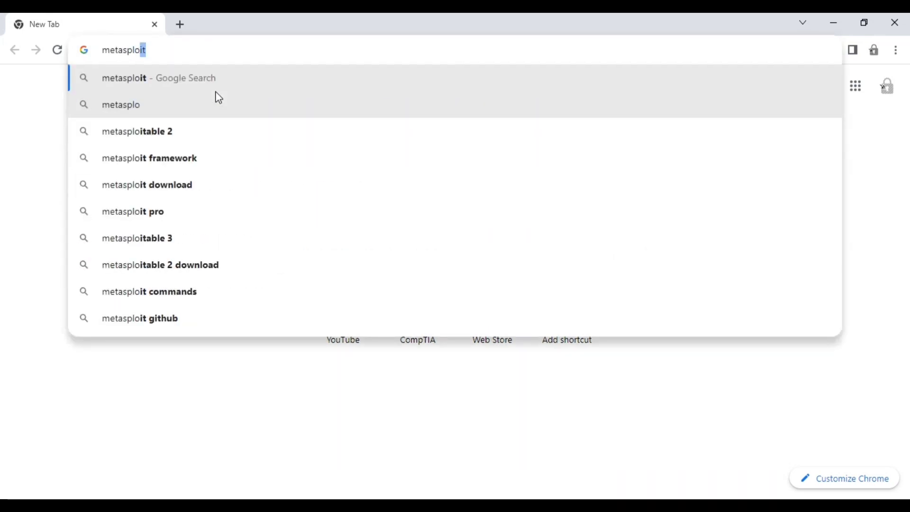
pyautogui.write('i')
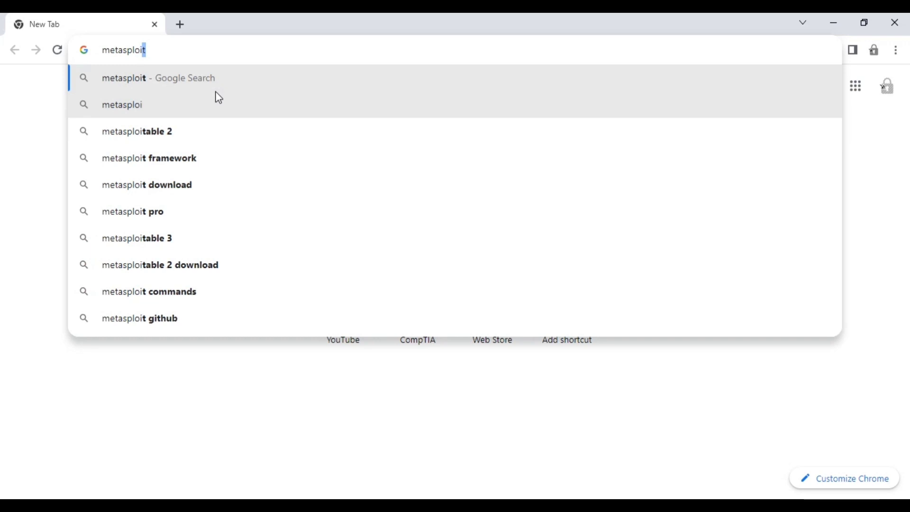
pyautogui.write('table donw')
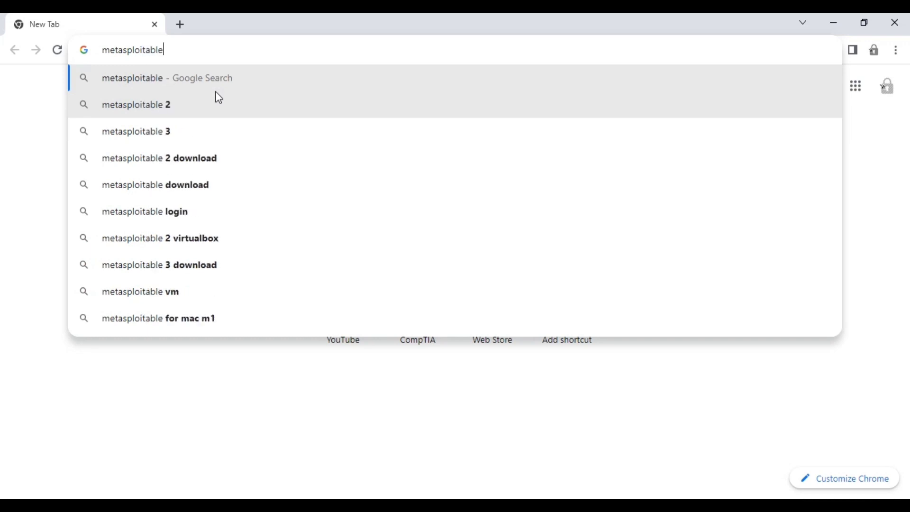
pyautogui.press('BackSpace')
pyautogui.press('BackSpace')
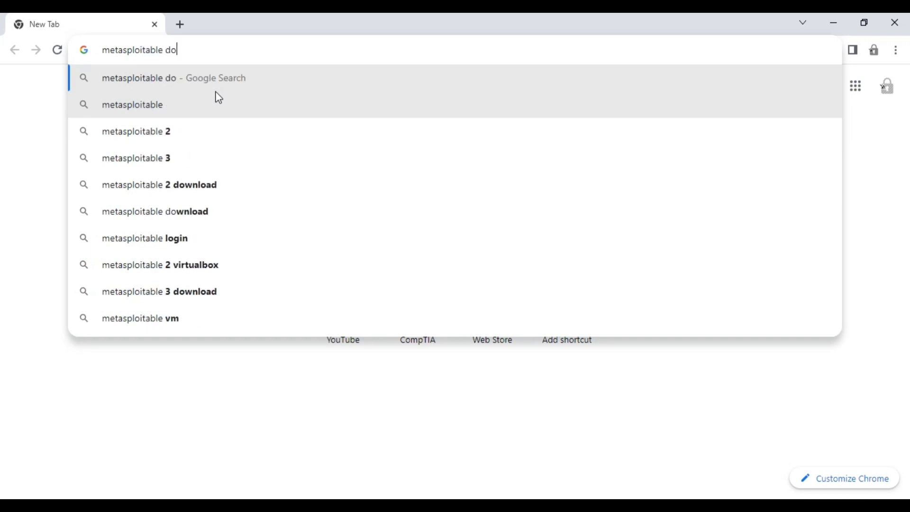
pyautogui.write('wnload')
pyautogui.press('Return')
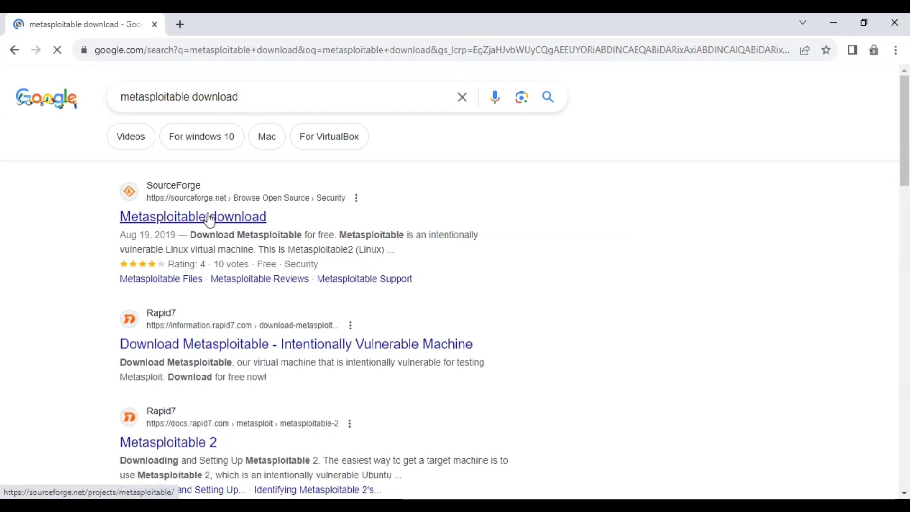
# Open the SourceForge Metasploitable result and start downloading the file
pyautogui.click(211, 219)
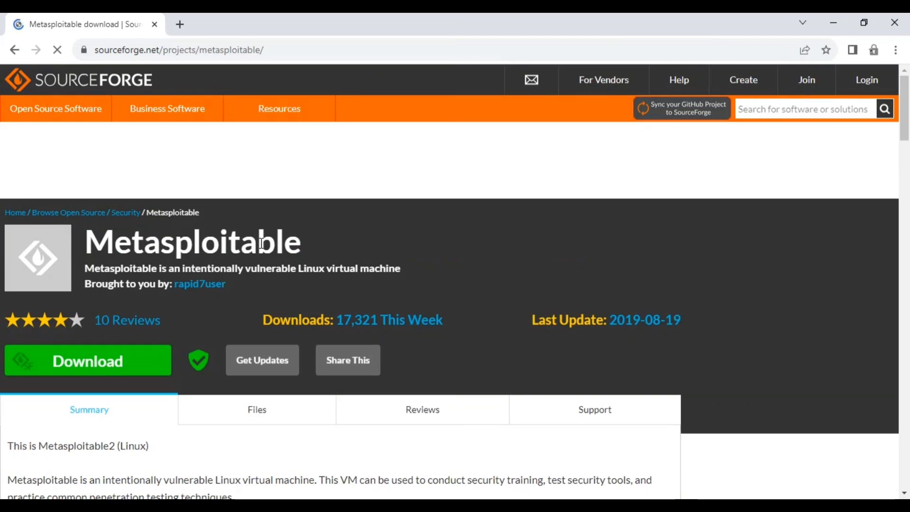
pyautogui.click(92, 362)
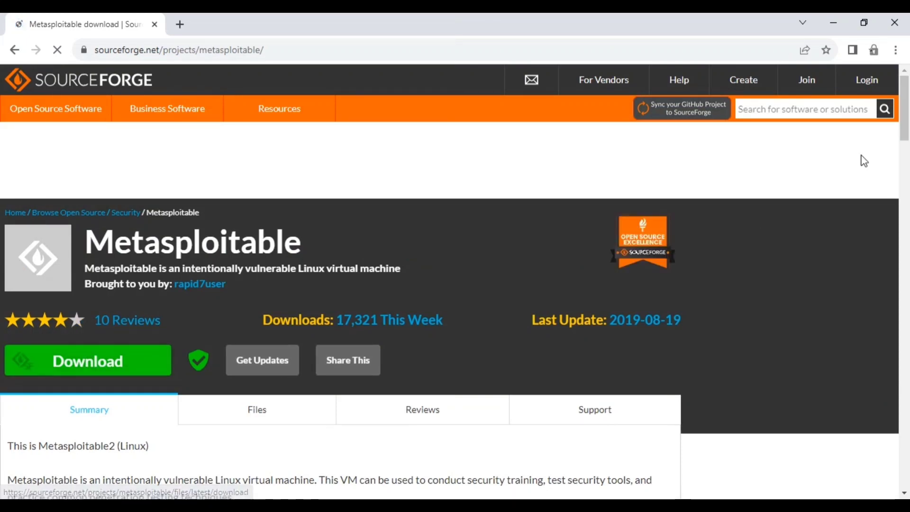
pyautogui.click(902, 234)
pyautogui.moveTo(902, 234); pyautogui.dragTo(903, 122)
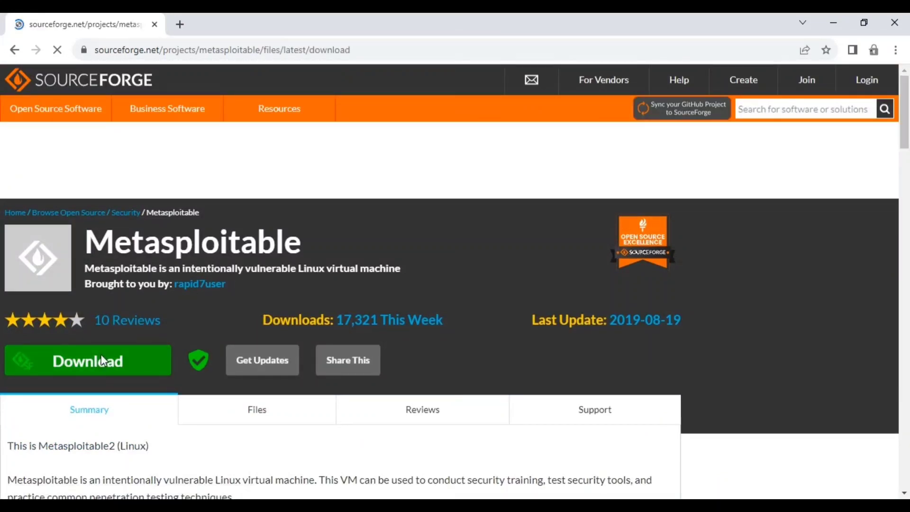
# Open the browser's downloads list and bring up the Downloads folder in File Explorer
pyautogui.hotkey('ctrl', 'j')
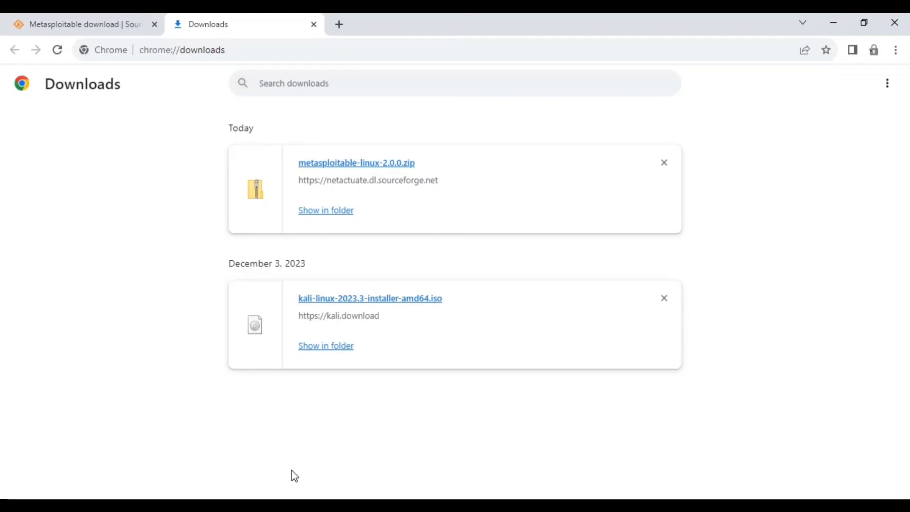
pyautogui.click(333, 503)
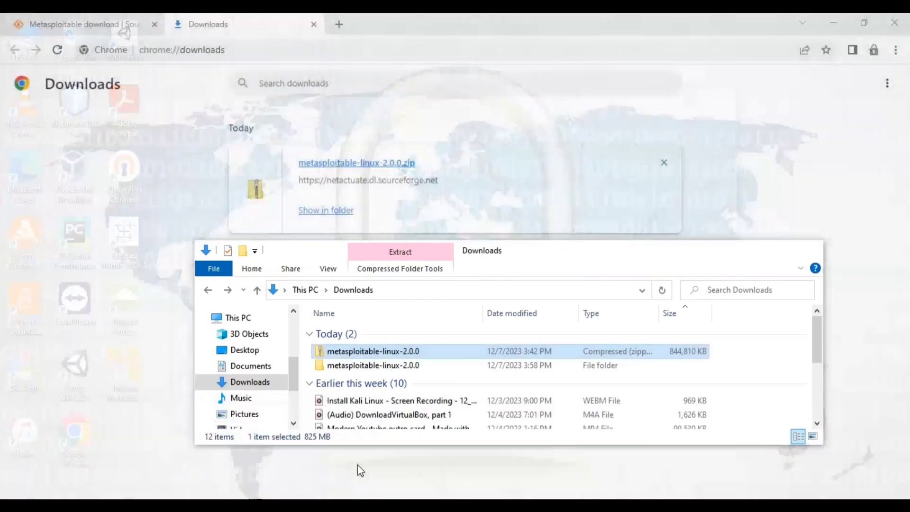
pyautogui.click(358, 465)
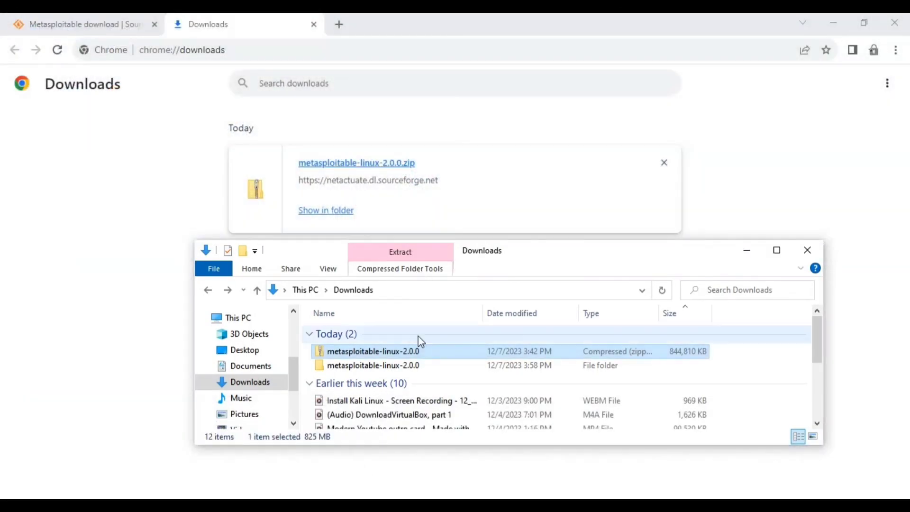
# Open the extracted metasploitable-linux-2.0.0 folder and its Metasploitable2-Linux subfolder
pyautogui.click(387, 352)
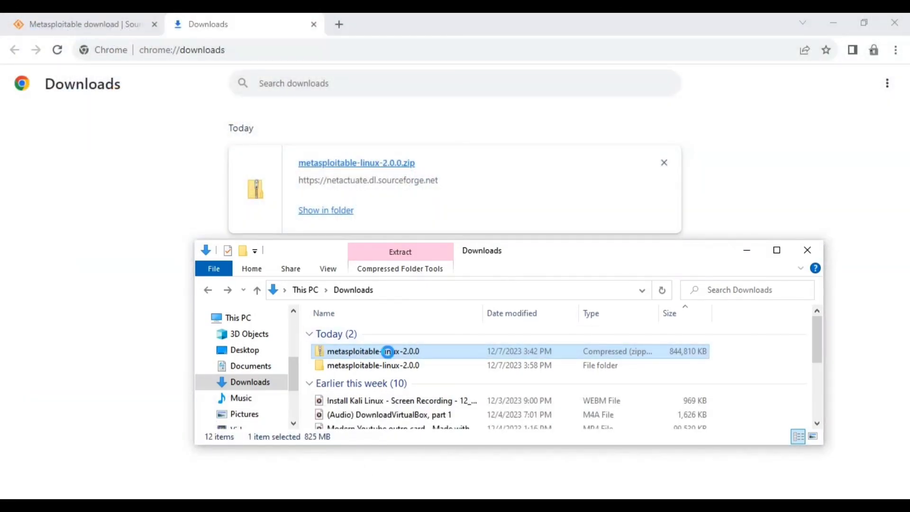
pyautogui.rightClick(387, 352)
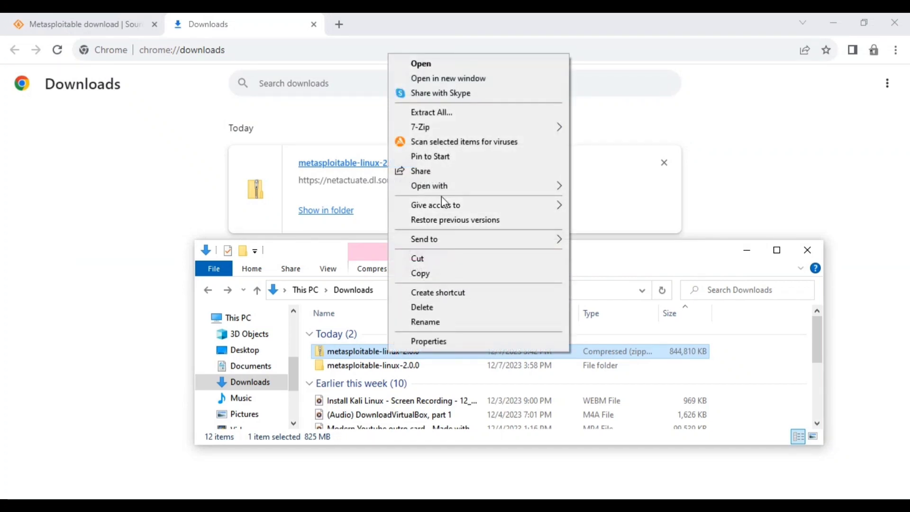
pyautogui.doubleClick(339, 368)
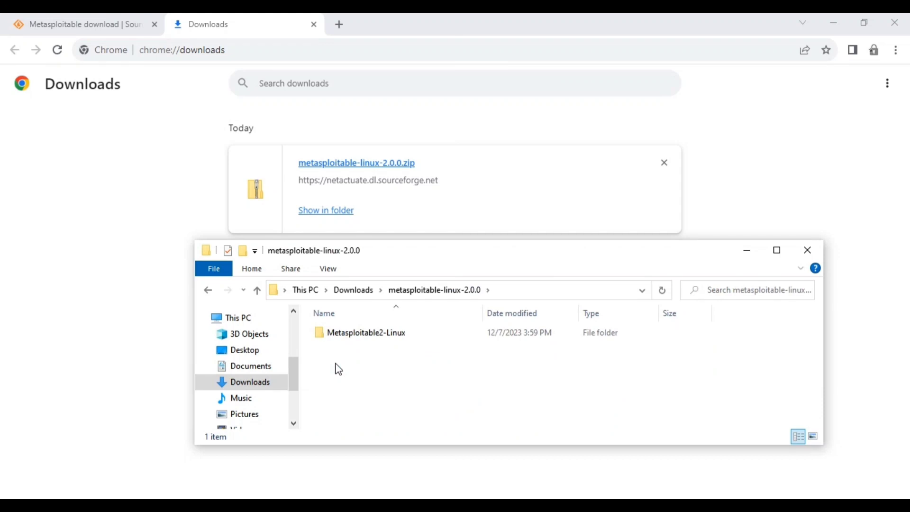
pyautogui.doubleClick(342, 334)
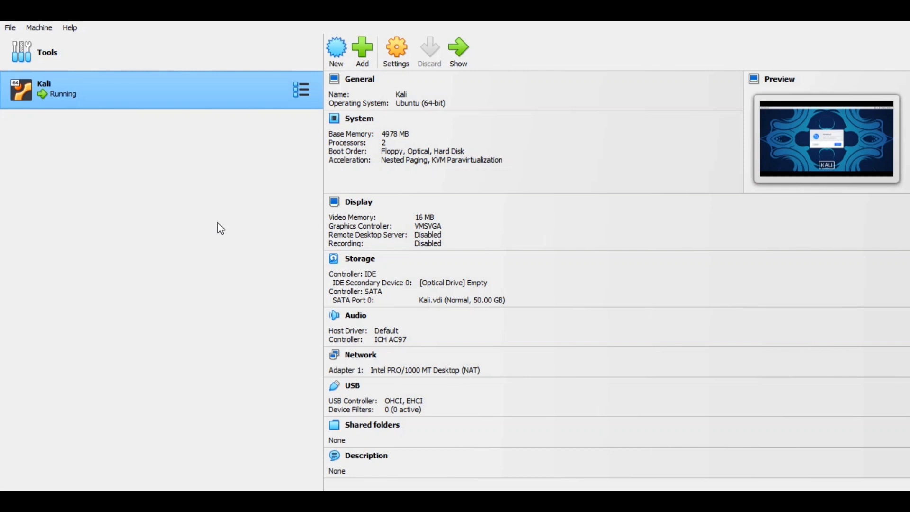
# Start creating a new virtual machine named Metasploitable, leaving the ISO image not selected
pyautogui.click(337, 61)
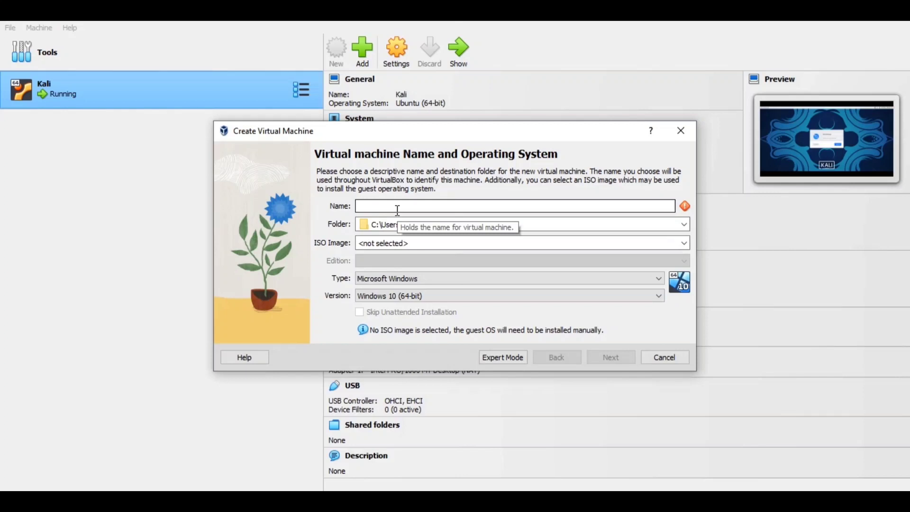
pyautogui.write('M')
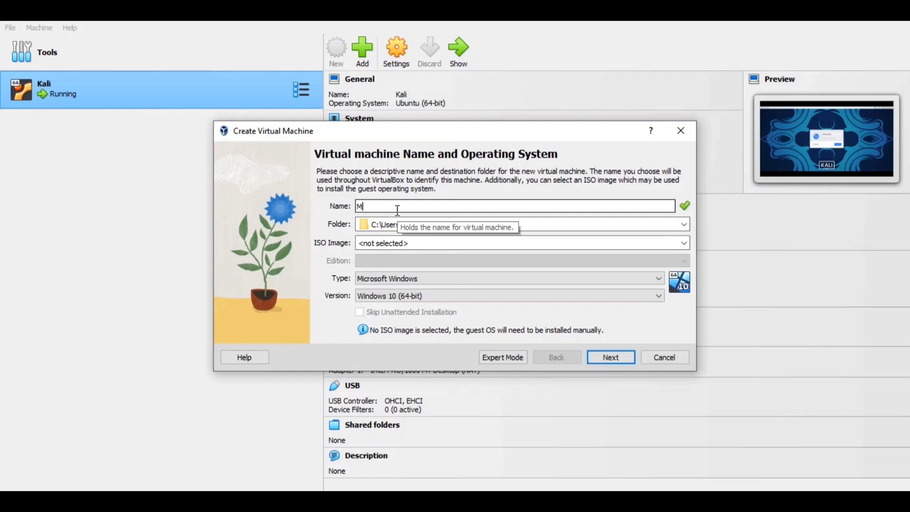
pyautogui.write('etasploitable')
pyautogui.click(685, 243)
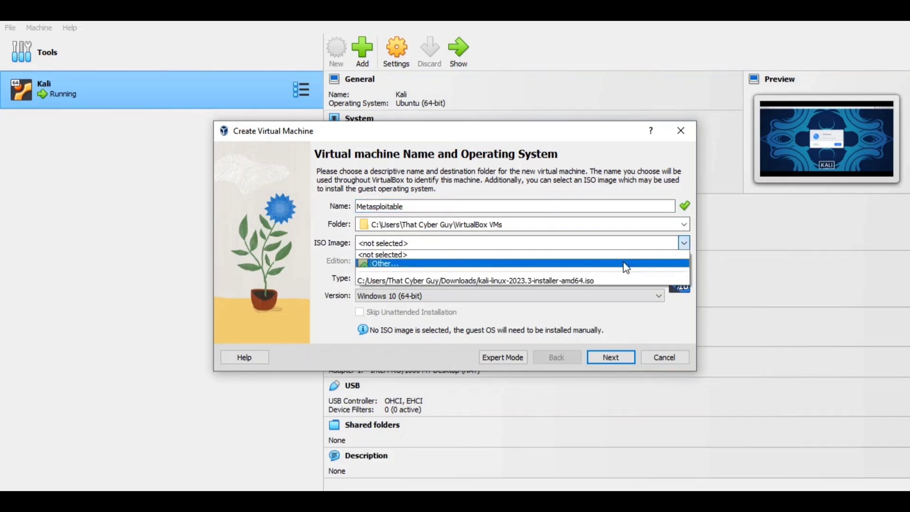
pyautogui.click(333, 282)
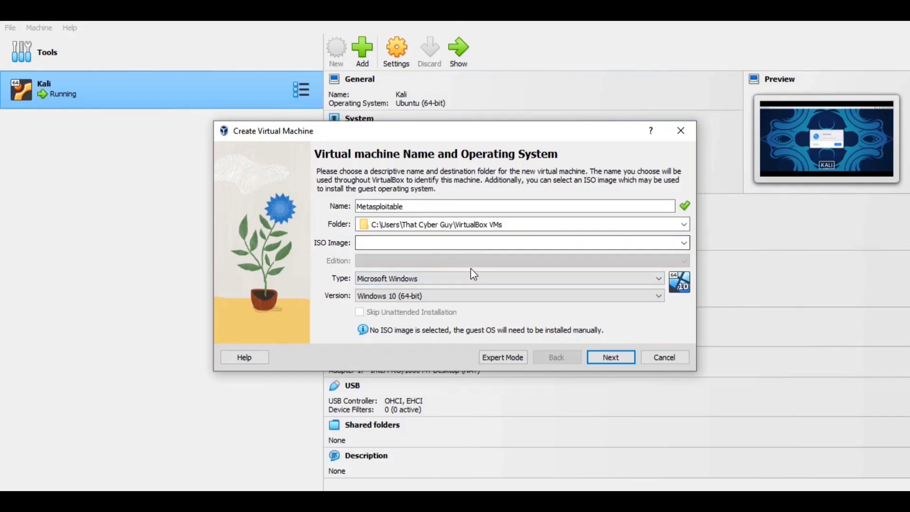
# Set the machine type to Linux and version to Ubuntu (64-bit), then continue
pyautogui.click(479, 279)
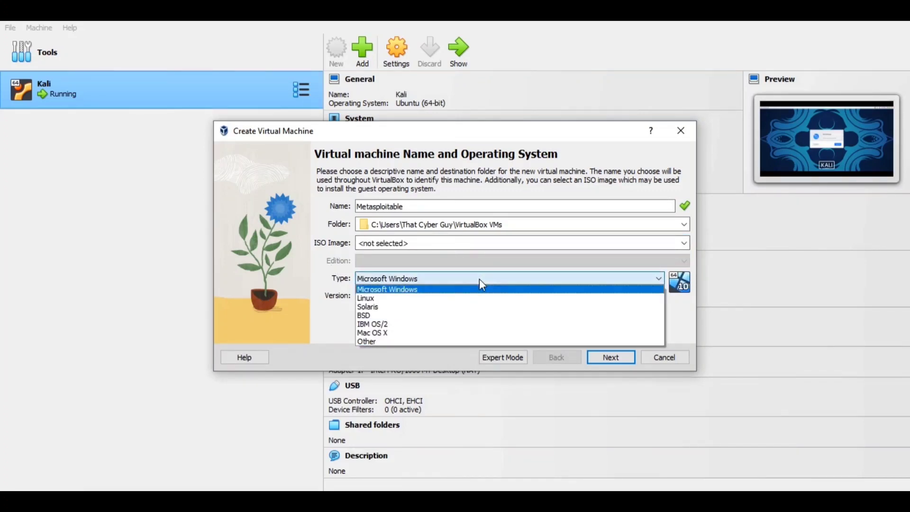
pyautogui.click(463, 304)
pyautogui.click(461, 298)
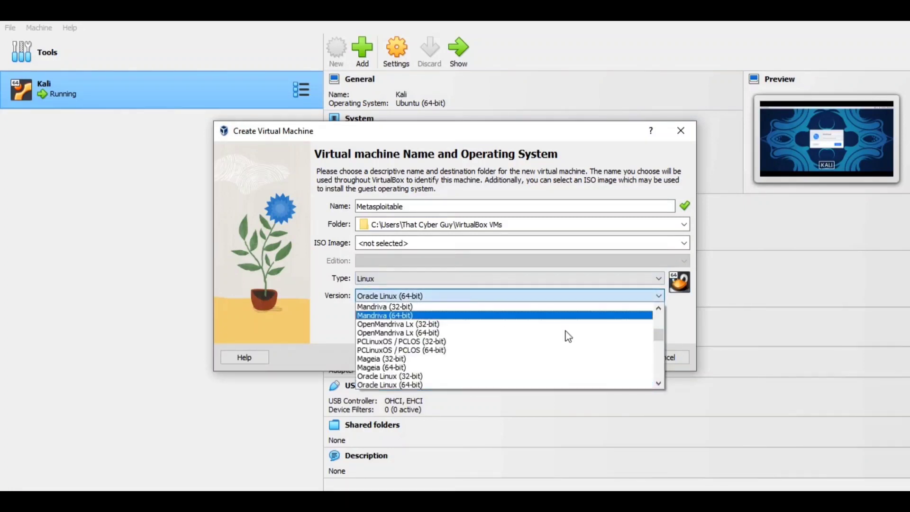
pyautogui.moveTo(663, 335); pyautogui.dragTo(656, 351)
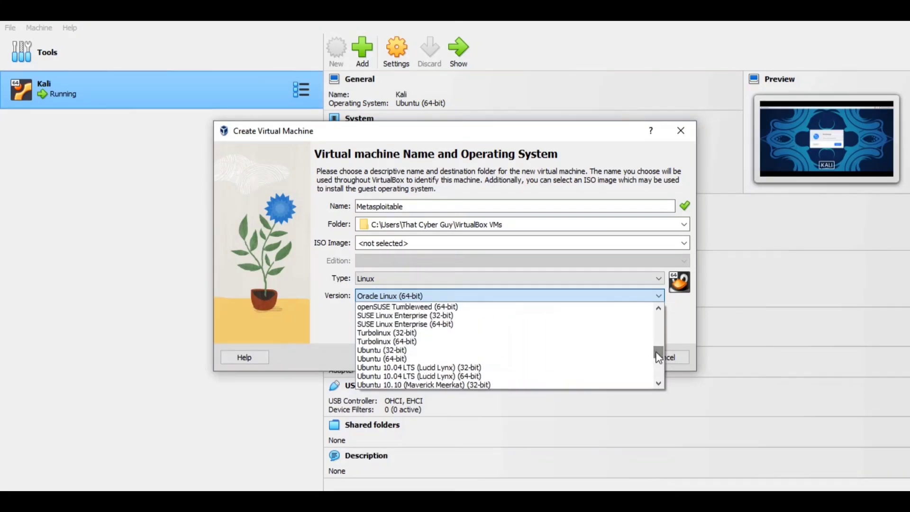
pyautogui.click(647, 359)
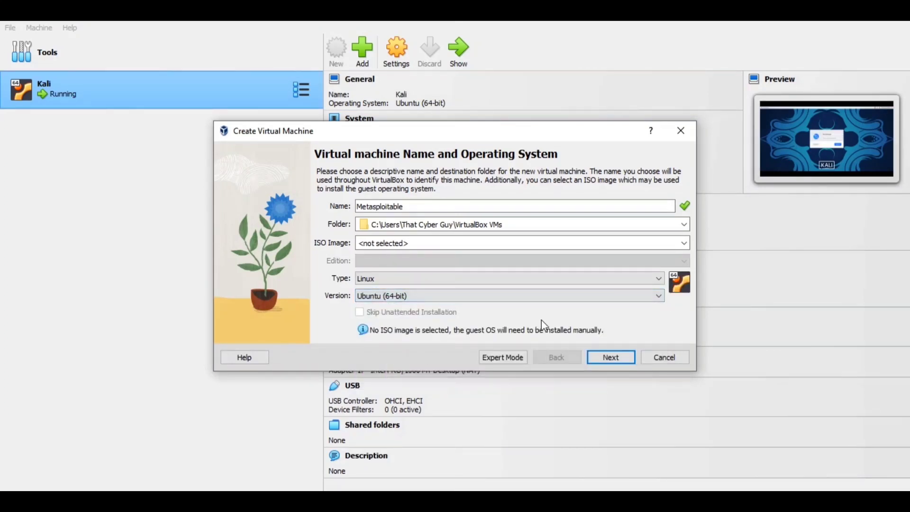
pyautogui.click(611, 358)
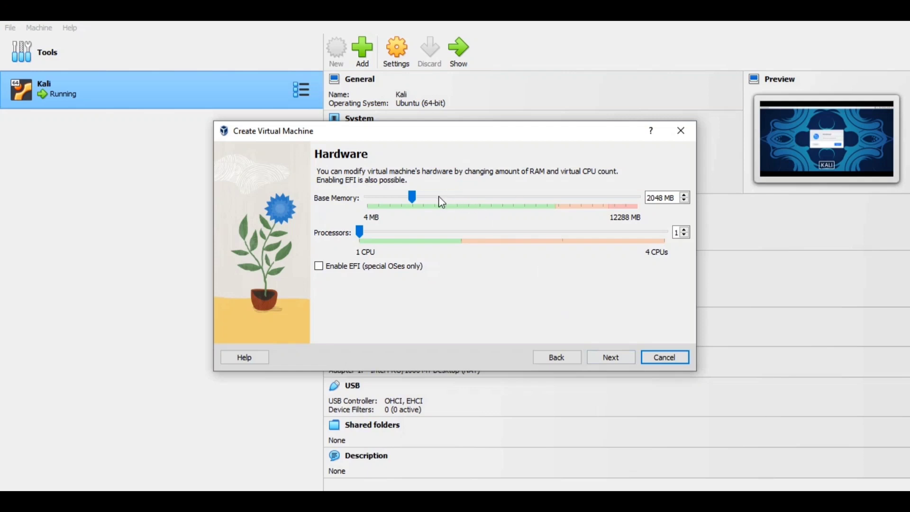
# Set base memory to 8497 MB, raise the processor count, and continue to the disk page
pyautogui.moveTo(412, 197); pyautogui.dragTo(556, 204)
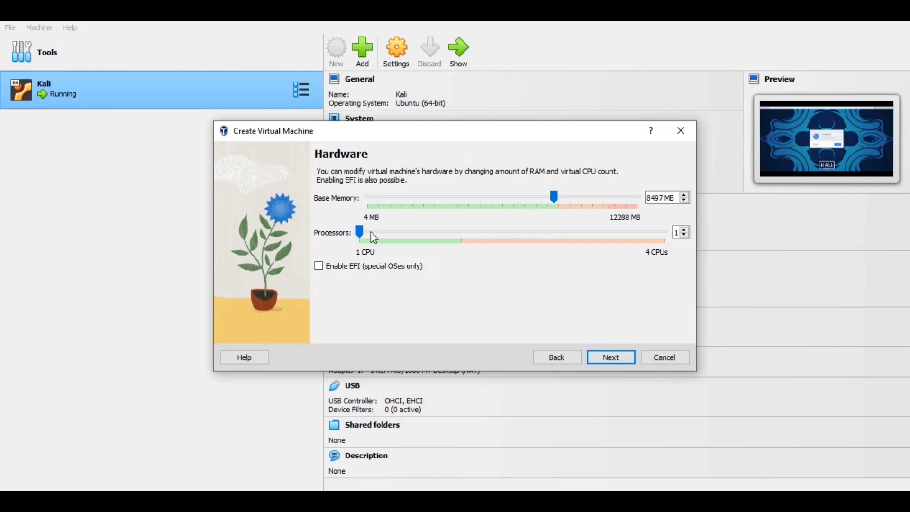
pyautogui.moveTo(360, 232); pyautogui.dragTo(502, 235)
pyautogui.click(621, 360)
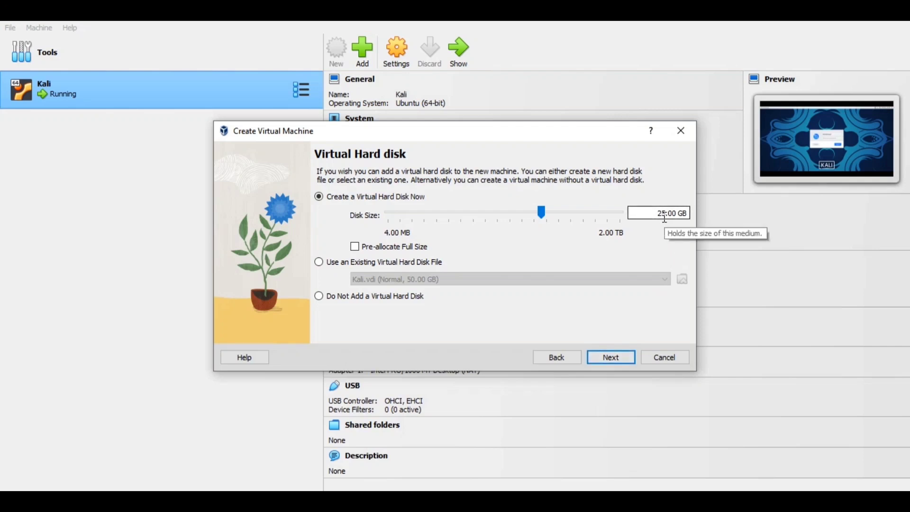
# Set the new virtual hard disk size to 100.00 GB
pyautogui.moveTo(665, 217); pyautogui.dragTo(653, 213)
pyautogui.write('100')
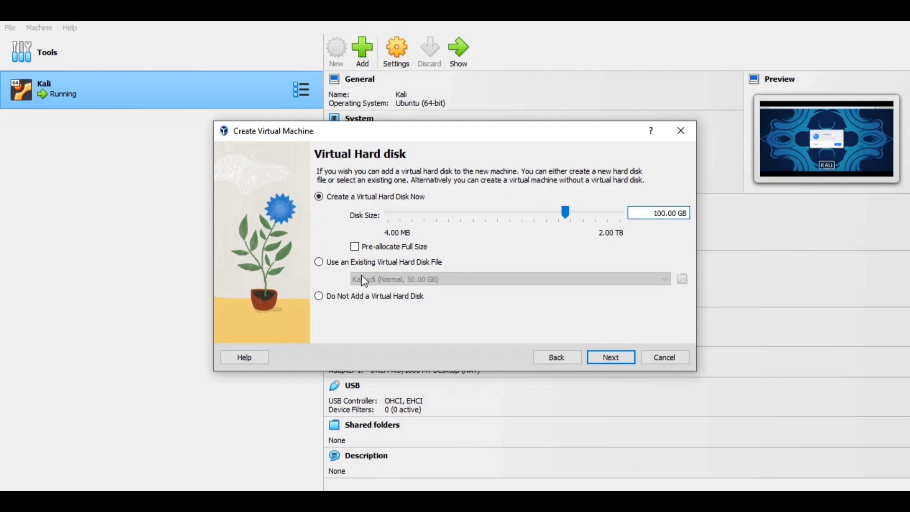
# Use an existing virtual hard disk by adding Metasploitable.vmdk from the Downloads metasploitable-linux-2.0.0\Metasploitable2-Linux folder
pyautogui.click(319, 263)
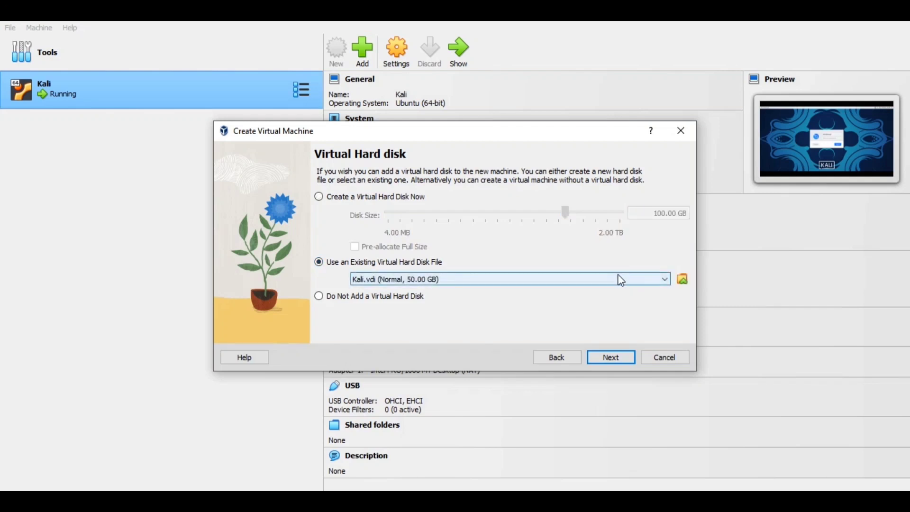
pyautogui.click(683, 279)
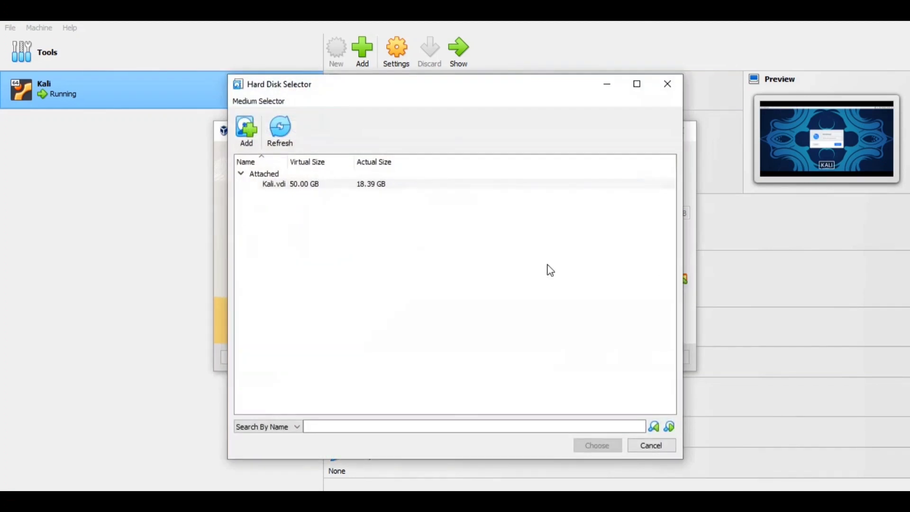
pyautogui.click(248, 135)
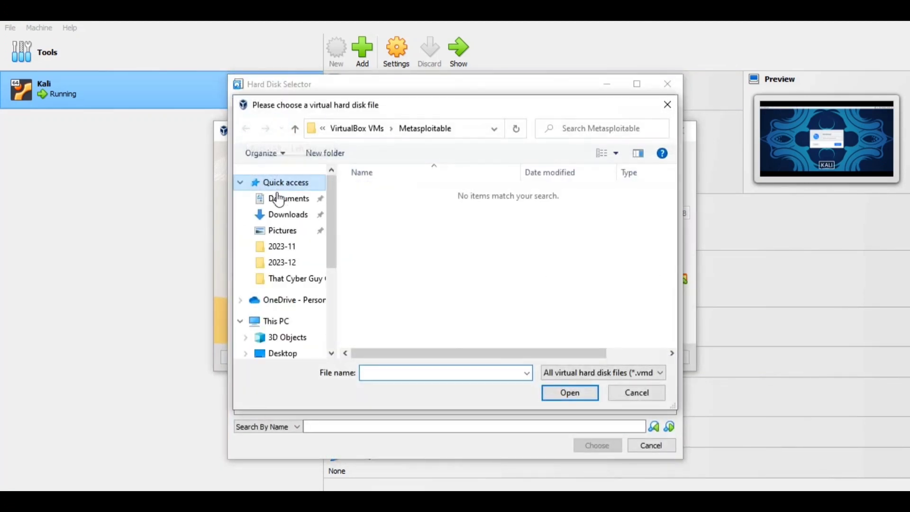
pyautogui.click(284, 218)
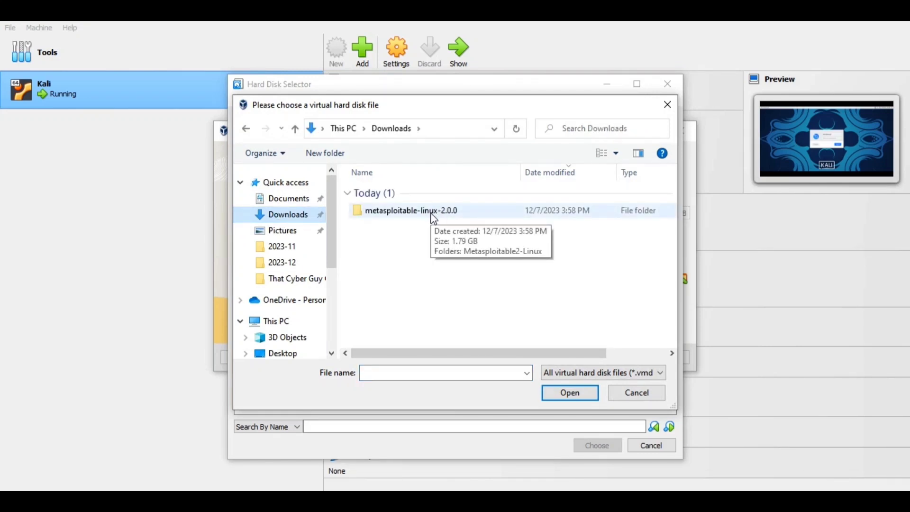
pyautogui.doubleClick(433, 214)
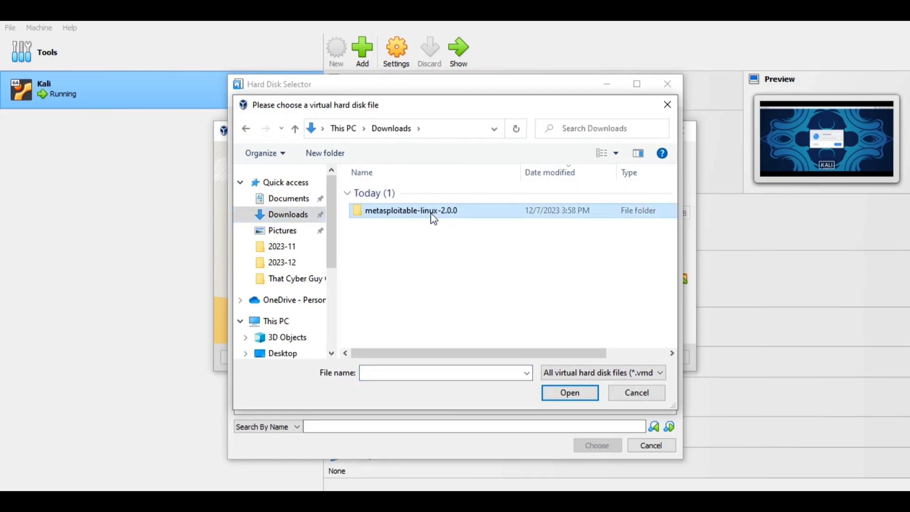
pyautogui.click(425, 196)
pyautogui.doubleClick(425, 200)
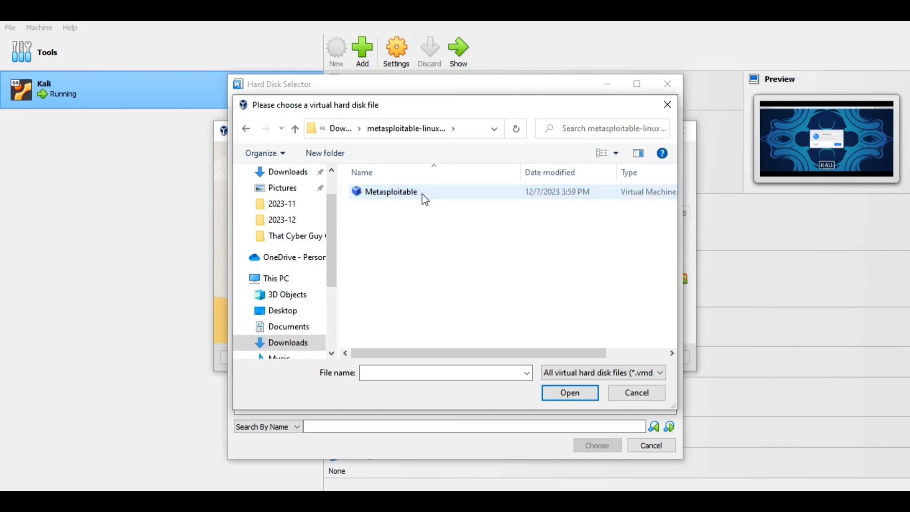
pyautogui.click(423, 196)
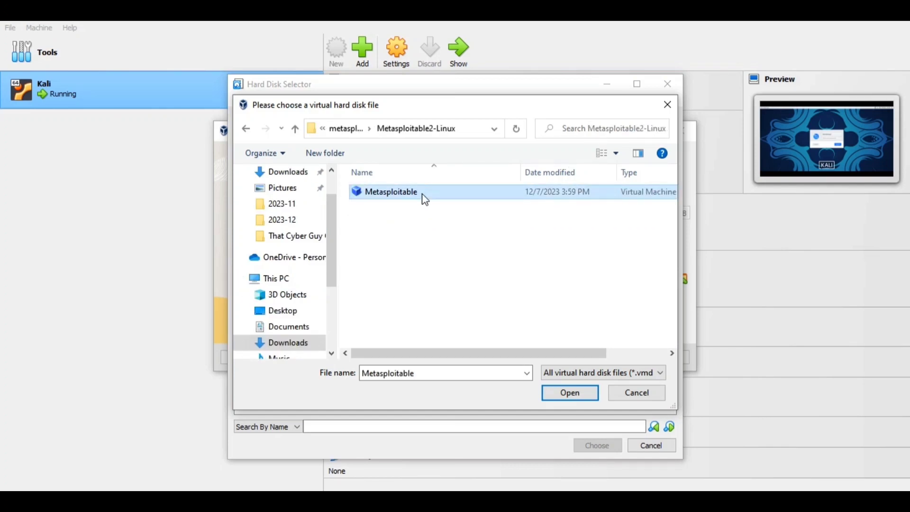
pyautogui.click(554, 391)
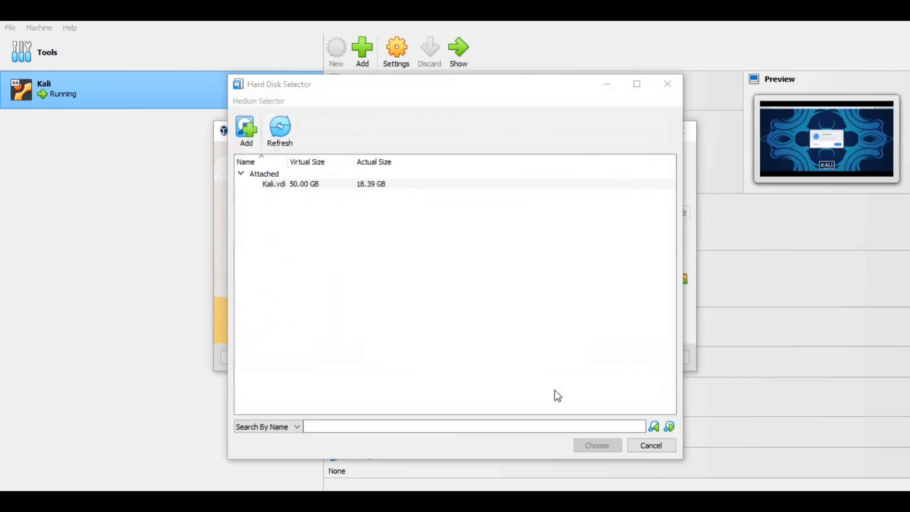
pyautogui.click(606, 448)
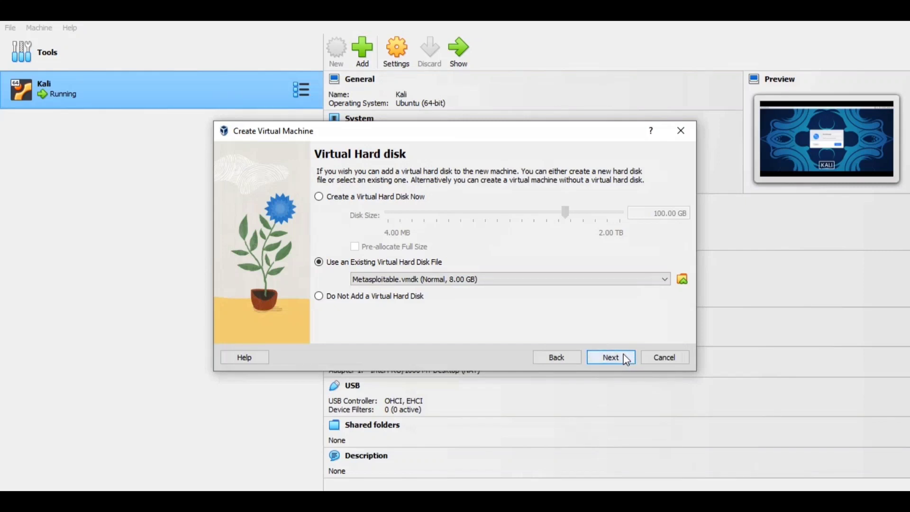
# Continue to the summary and finish creating the Metasploitable virtual machine
pyautogui.click(612, 358)
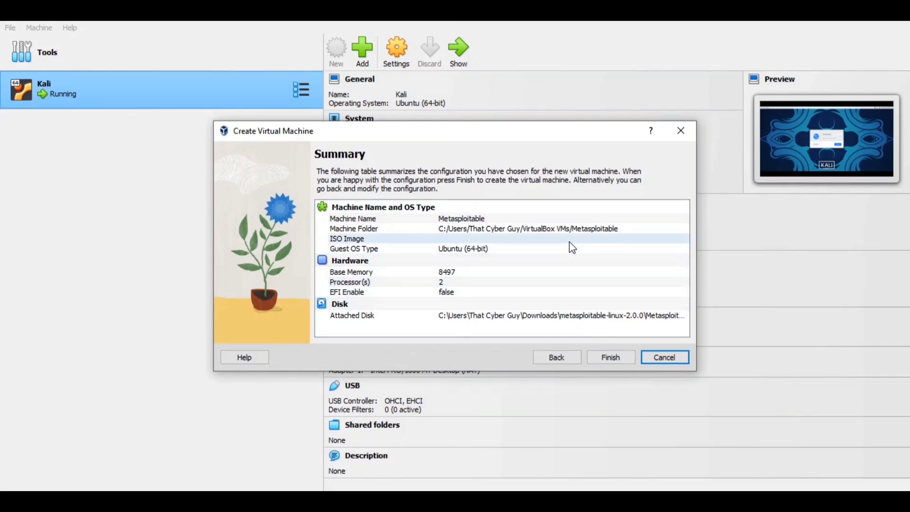
pyautogui.click(606, 357)
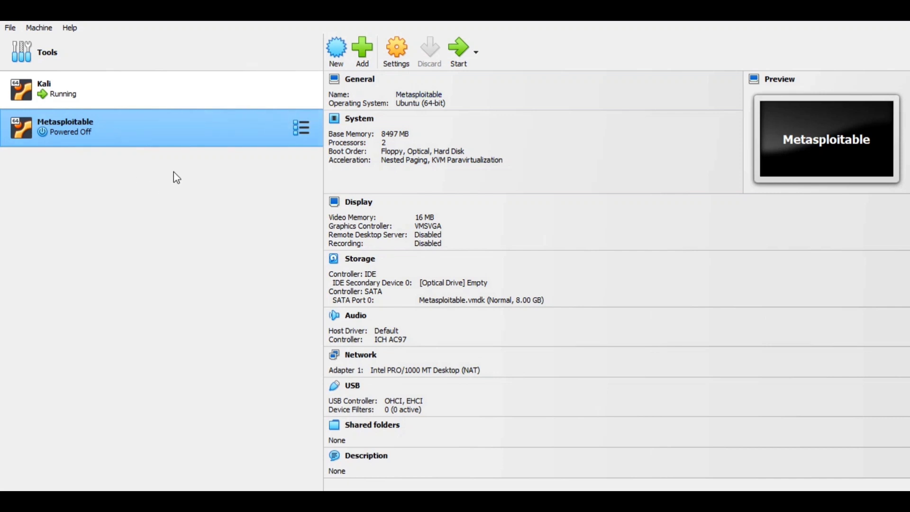
# Start the Metasploitable machine and bring its console window into view, dismissing the keyboard capture notice
pyautogui.click(459, 53)
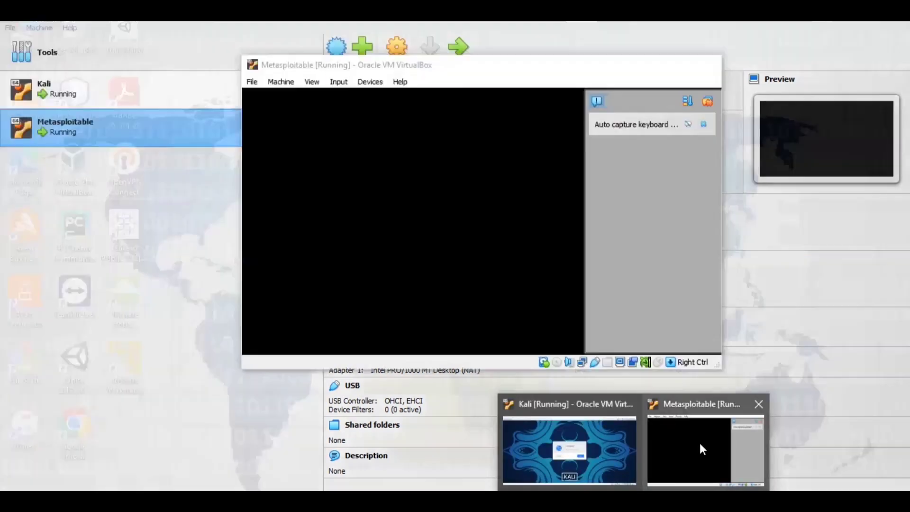
pyautogui.click(700, 445)
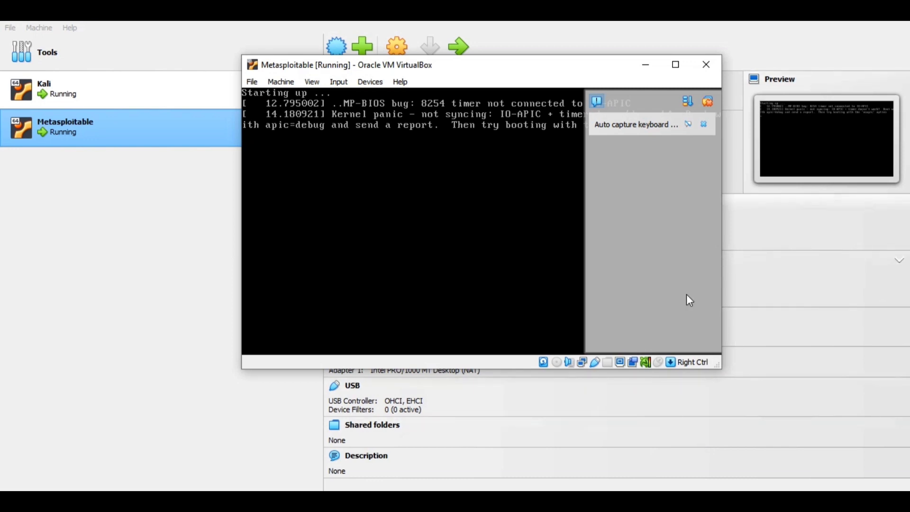
pyautogui.click(709, 103)
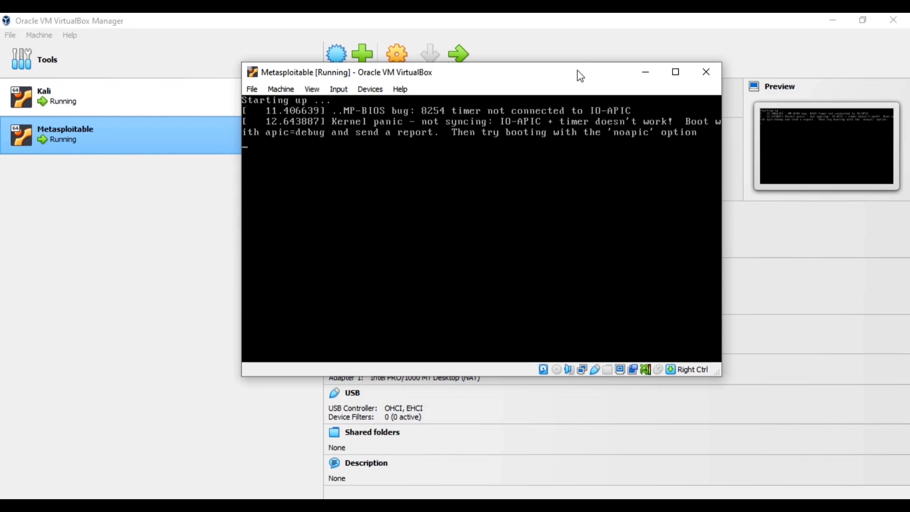
pyautogui.moveTo(583, 74); pyautogui.dragTo(588, 73)
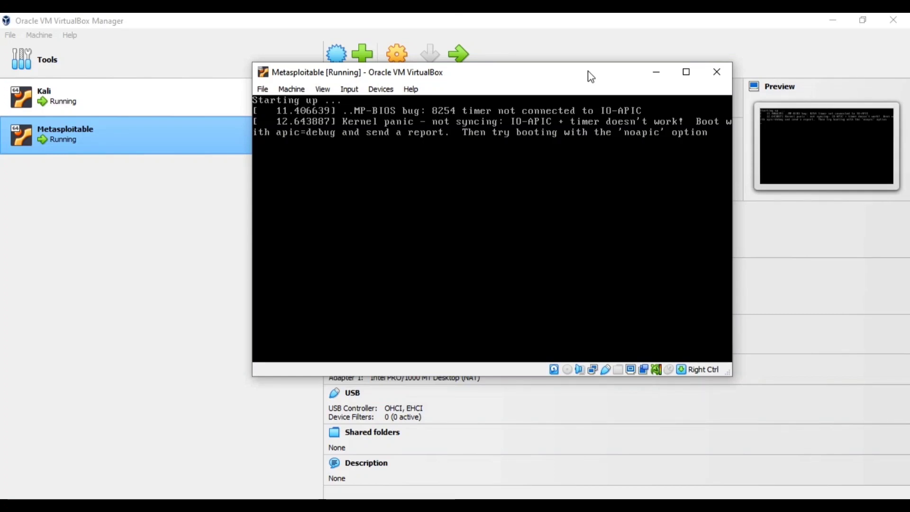
pyautogui.moveTo(592, 77); pyautogui.dragTo(602, 77)
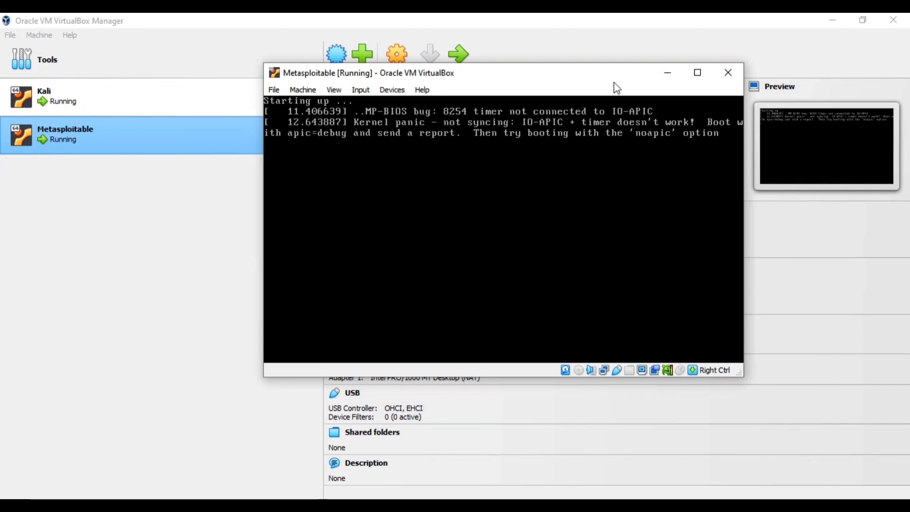
pyautogui.moveTo(614, 80); pyautogui.dragTo(622, 95)
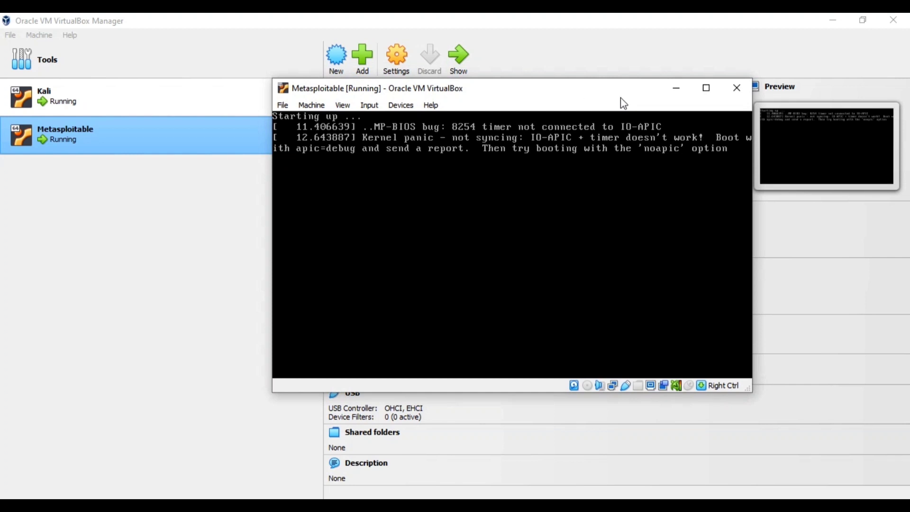
# Close the Metasploitable window, choosing to power off the machine
pyautogui.click(736, 88)
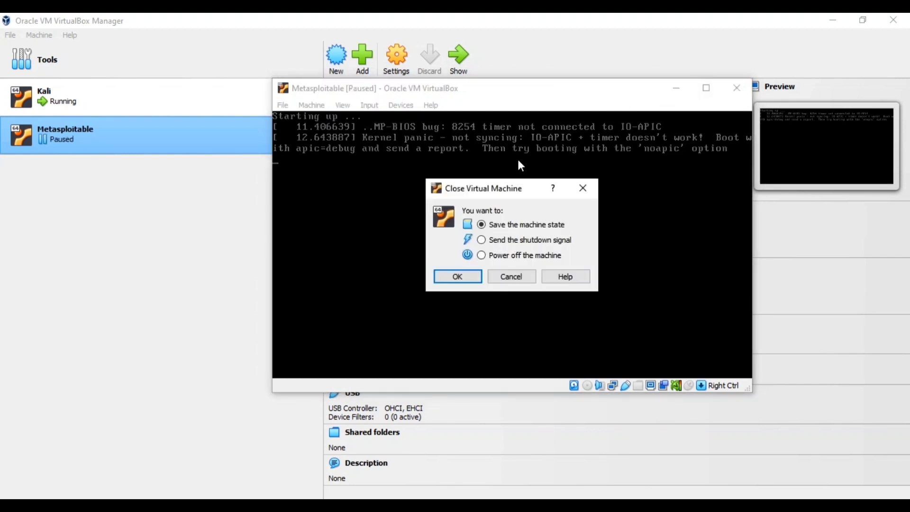
pyautogui.click(522, 256)
pyautogui.click(458, 276)
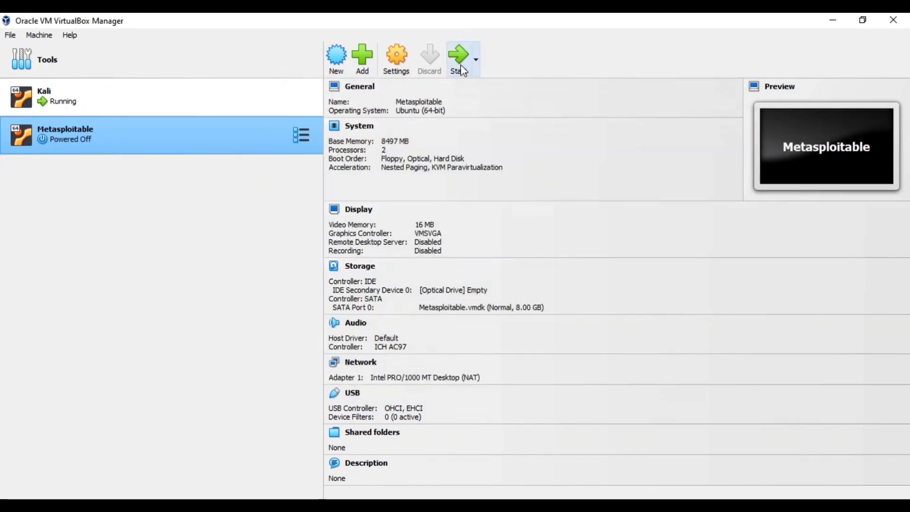
# Start the Metasploitable machine again and bring its console window into view
pyautogui.click(463, 71)
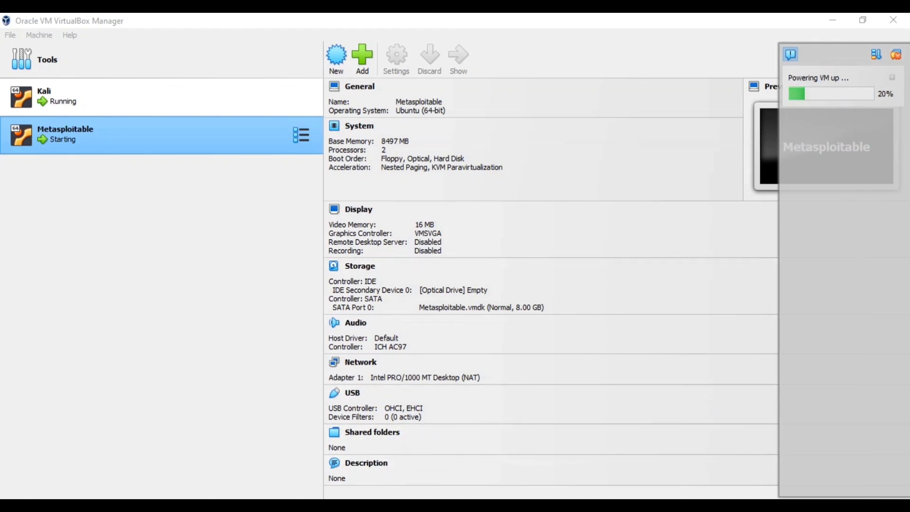
pyautogui.moveTo(633, 505)
pyautogui.click(672, 479)
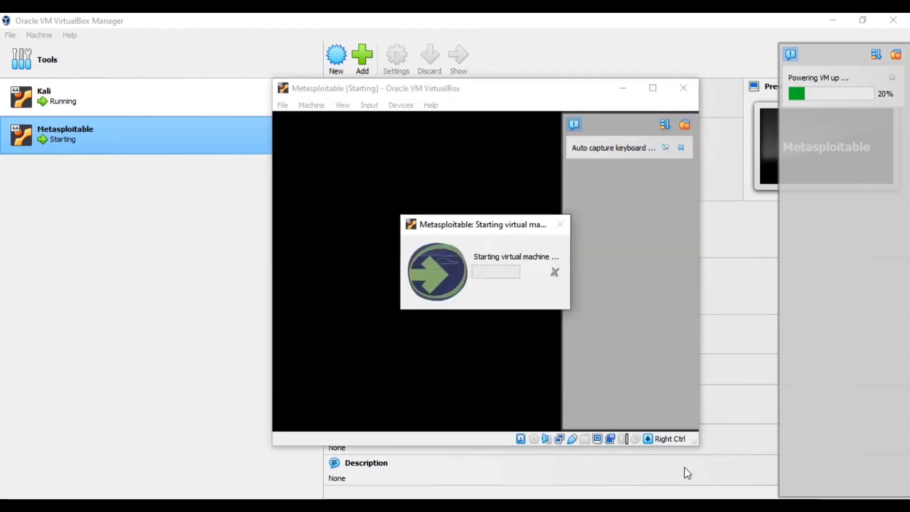
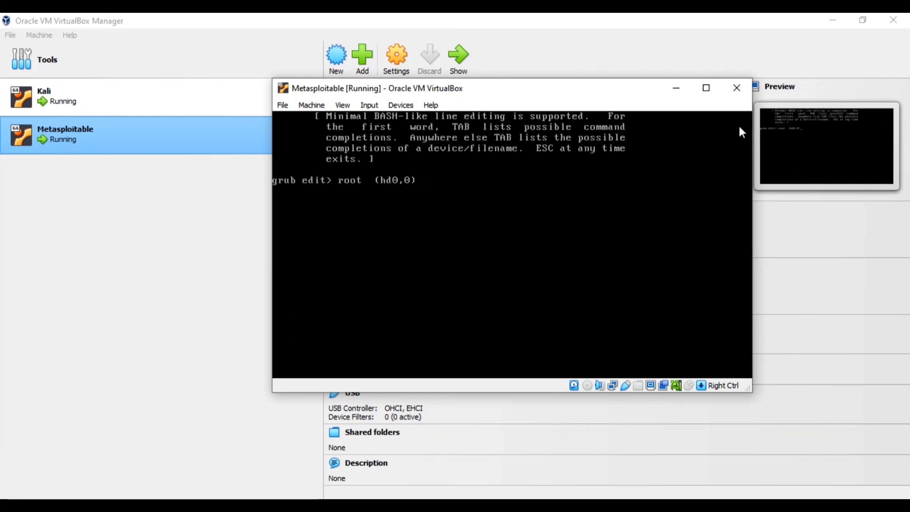
# Append noapic to the GRUB root (hd0,0) line and confirm the edit
pyautogui.write('noa')
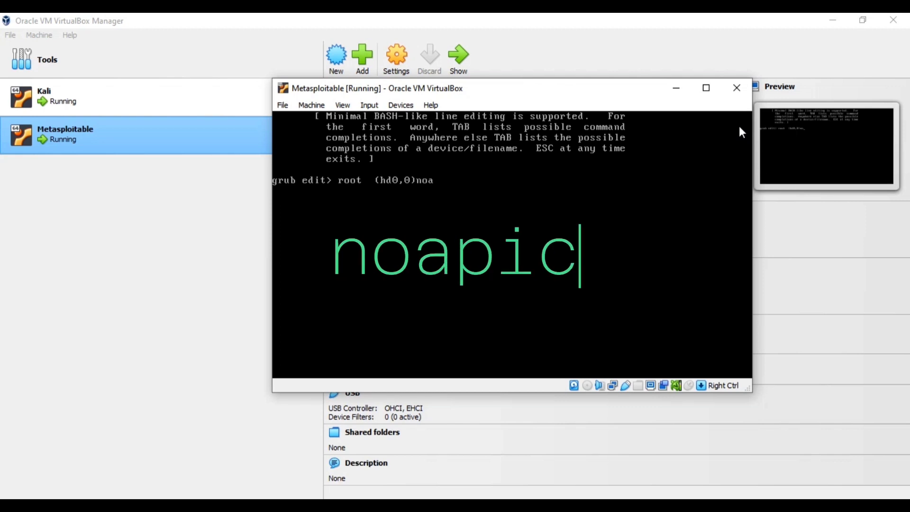
pyautogui.write('pic')
pyautogui.press('Return')
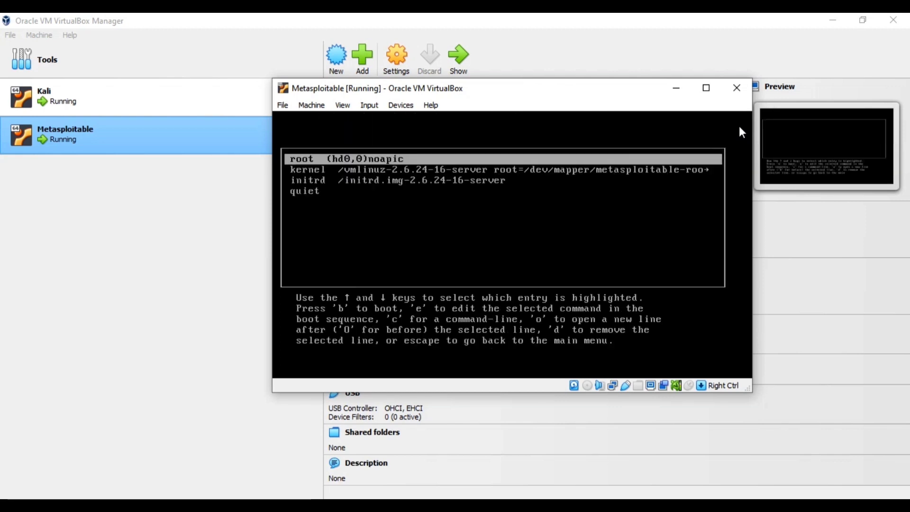
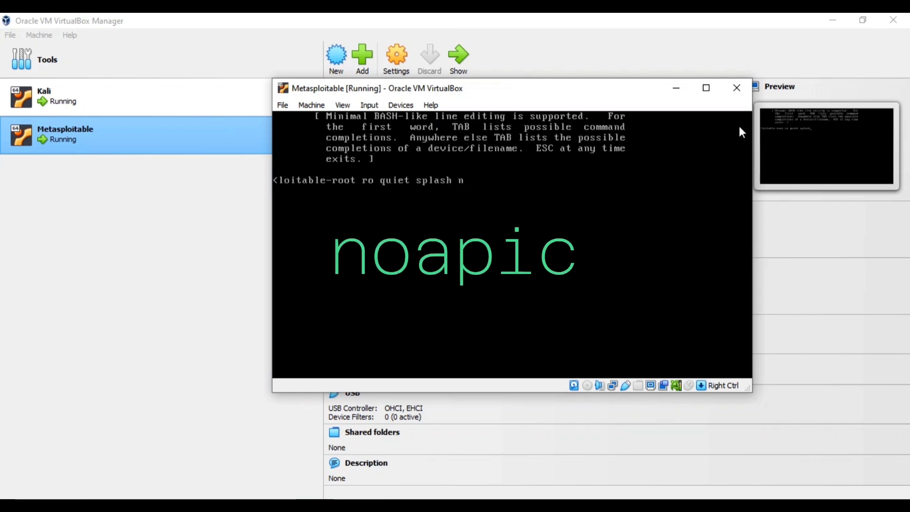
# Append noapic to the end of the GRUB kernel line, confirm the edit, and boot the edited entry
pyautogui.write('apic')
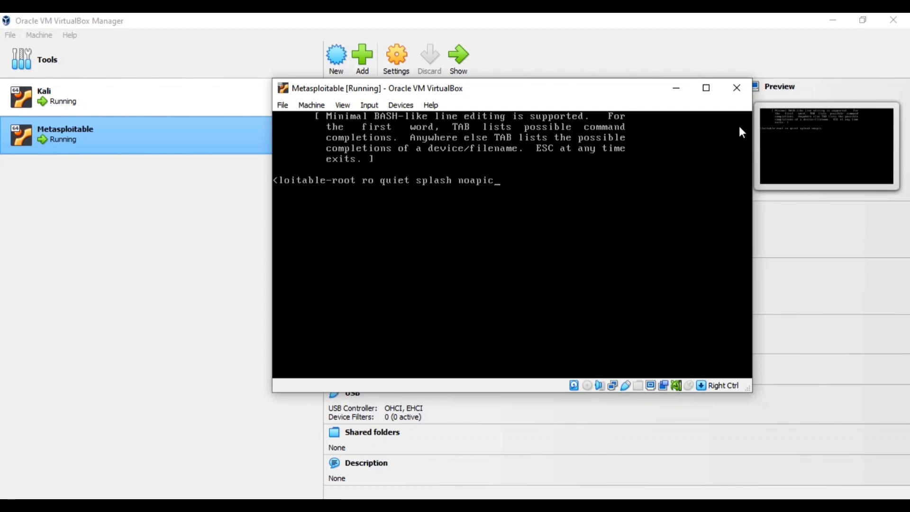
pyautogui.write('b')
pyautogui.press('BackSpace')
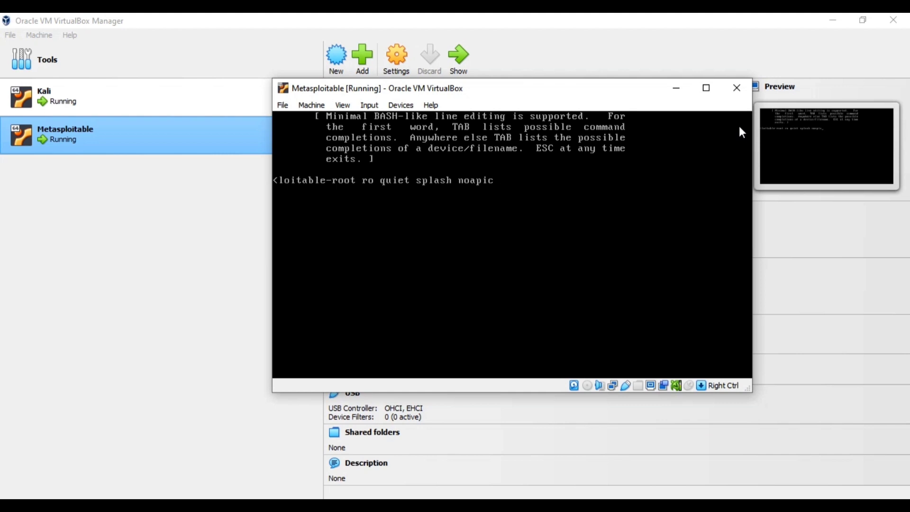
pyautogui.press('Return')
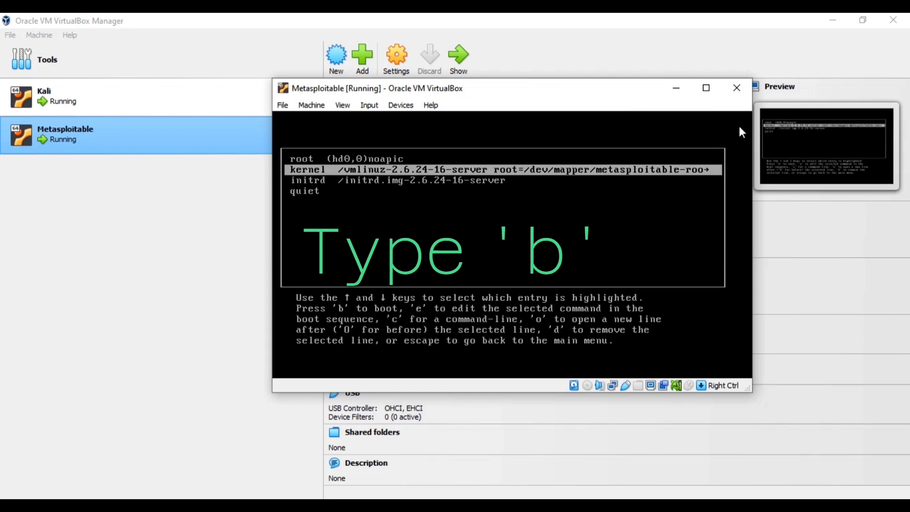
pyautogui.press('b')
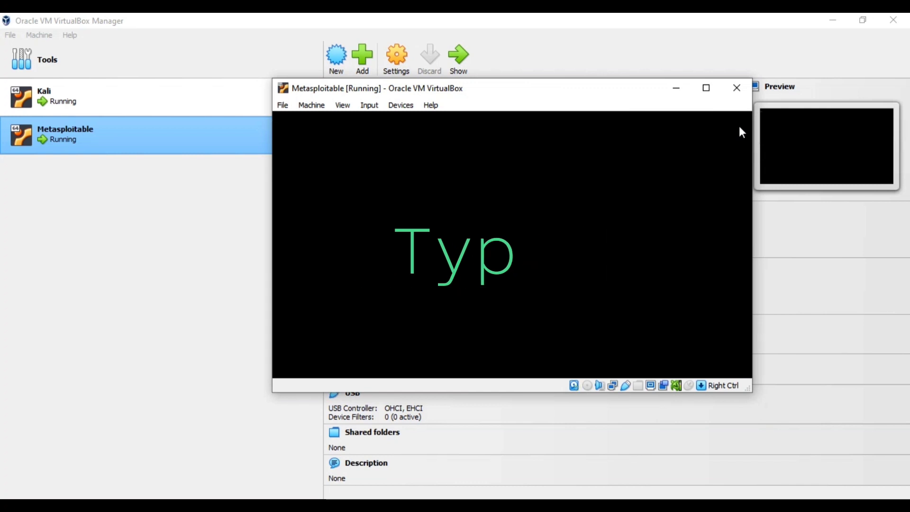
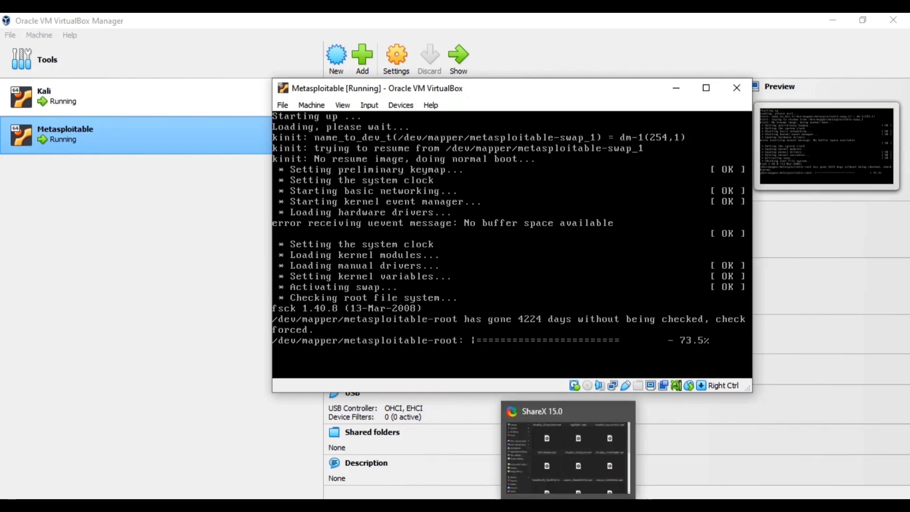
# Switch to the Kali virtual machine and try to log in by entering the account password
pyautogui.moveTo(633, 506)
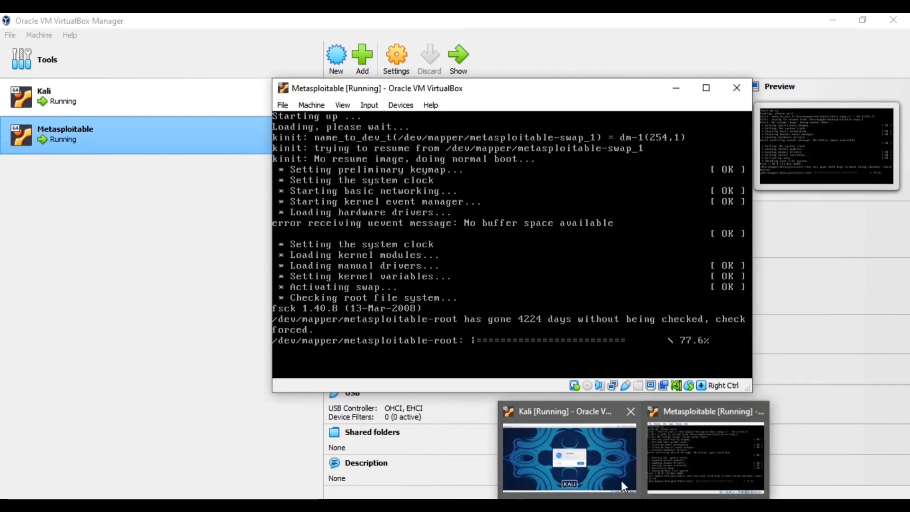
pyautogui.click(569, 457)
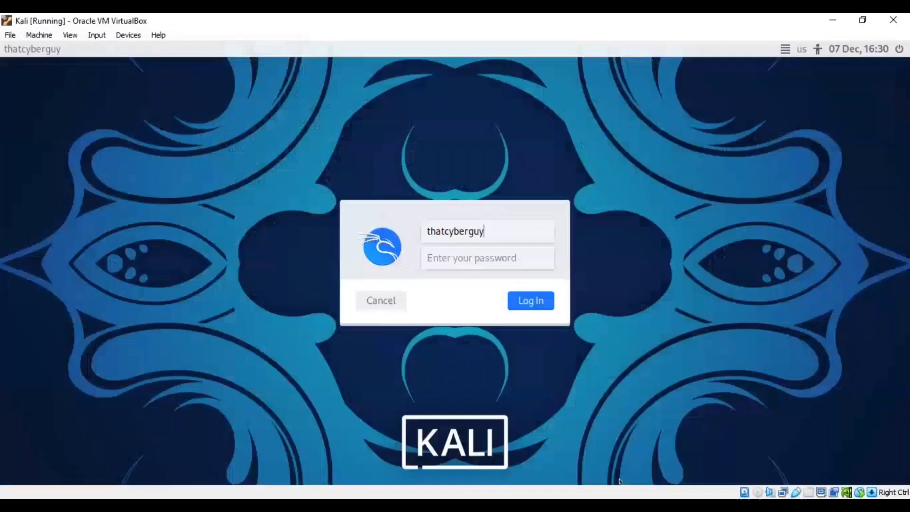
pyautogui.click(473, 260)
pyautogui.write('kali')
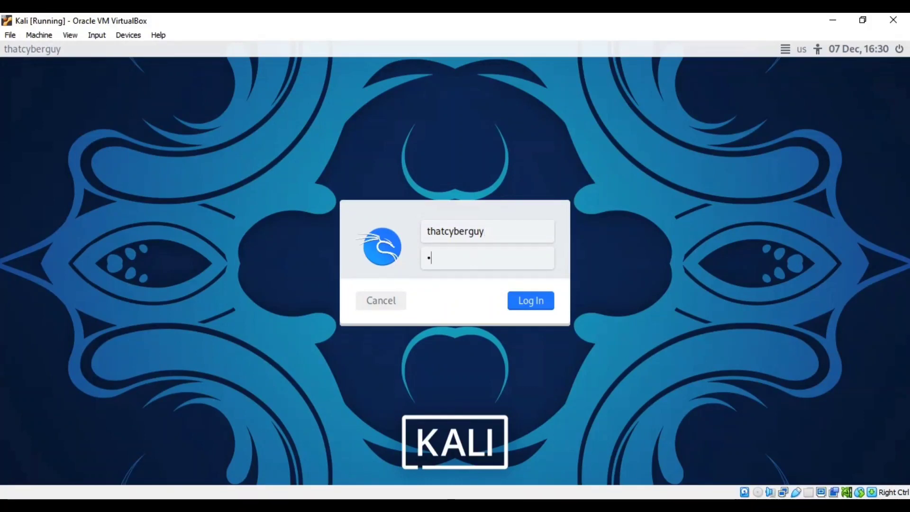
pyautogui.write('•••••••••••')
pyautogui.press('Return')
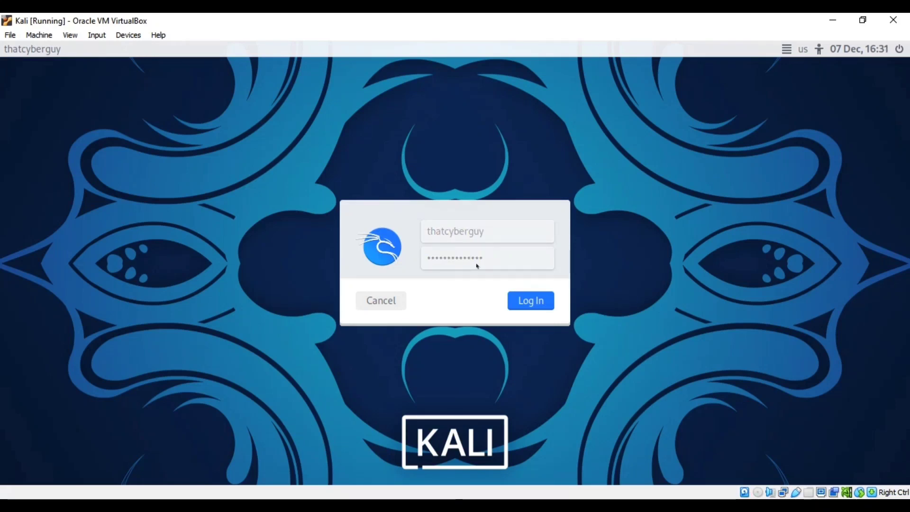
# Re-enter the Kali account password and log in to the desktop
pyautogui.moveTo(635, 505)
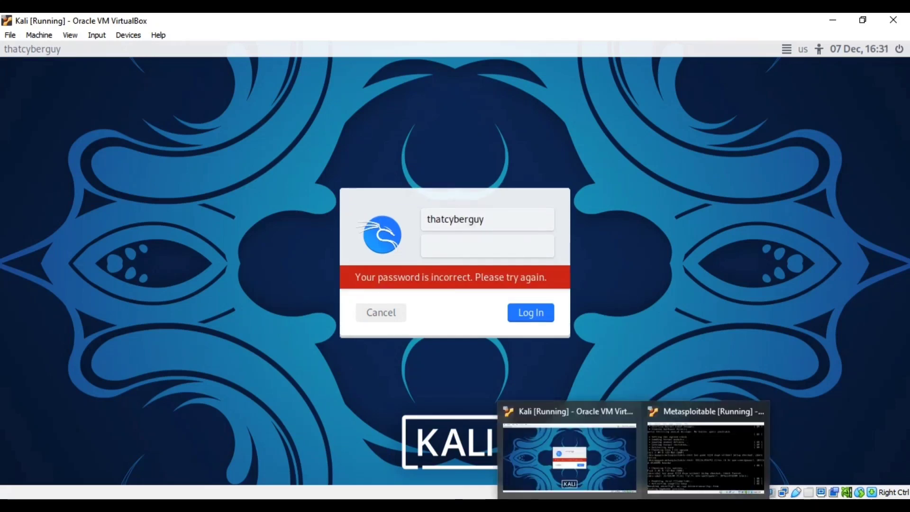
pyautogui.write('••••••••••')
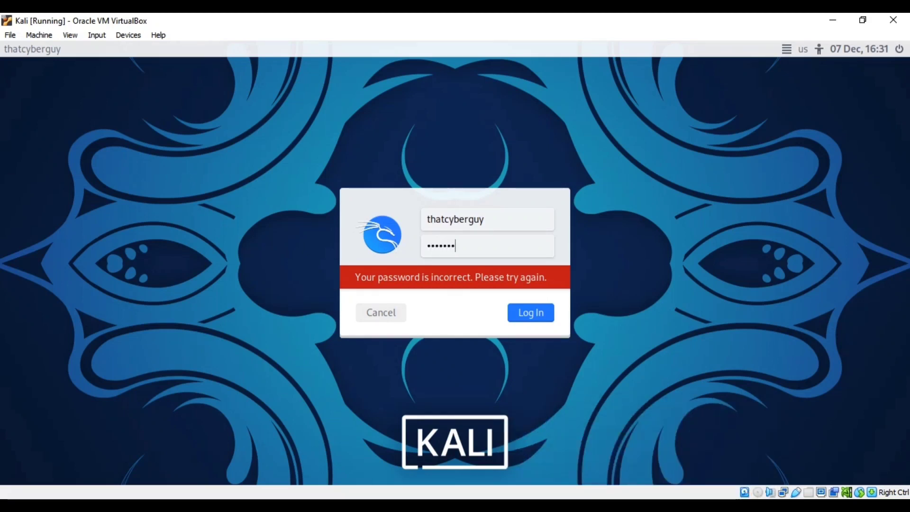
pyautogui.write('••••')
pyautogui.press('Return')
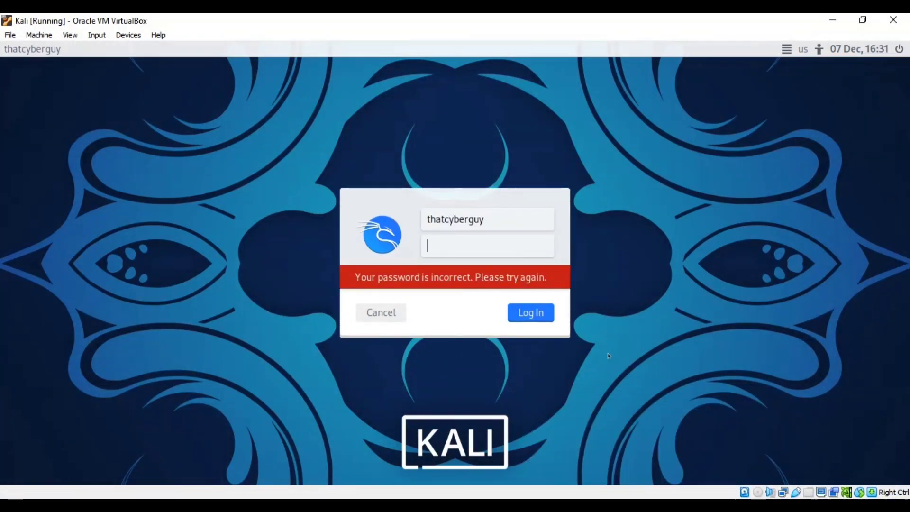
pyautogui.write('•••••••••')
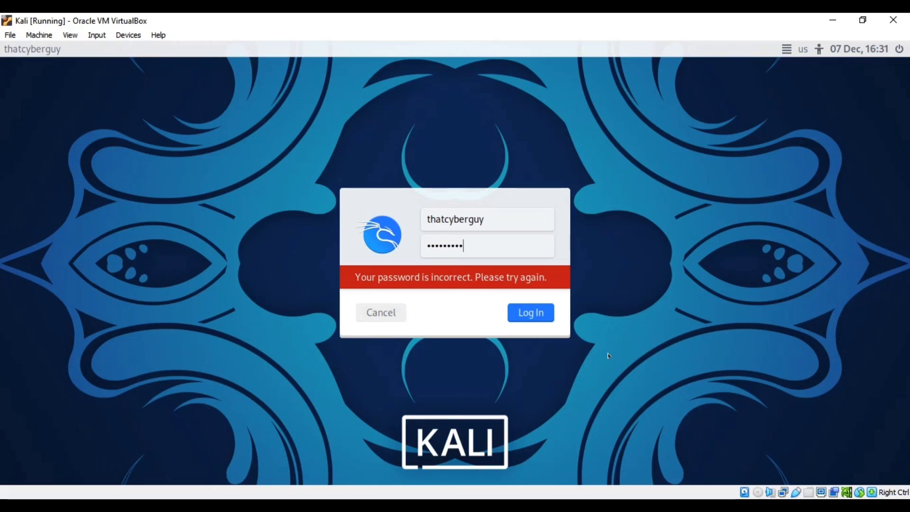
pyautogui.write('••••••')
pyautogui.press('Return')
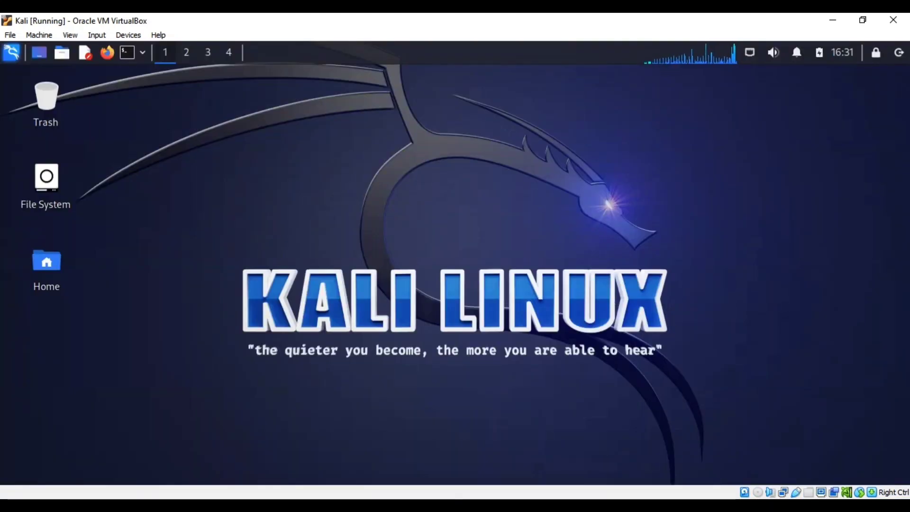
# Switch to the Metasploitable VM and log in as msfadmin with the account password
pyautogui.click(715, 454)
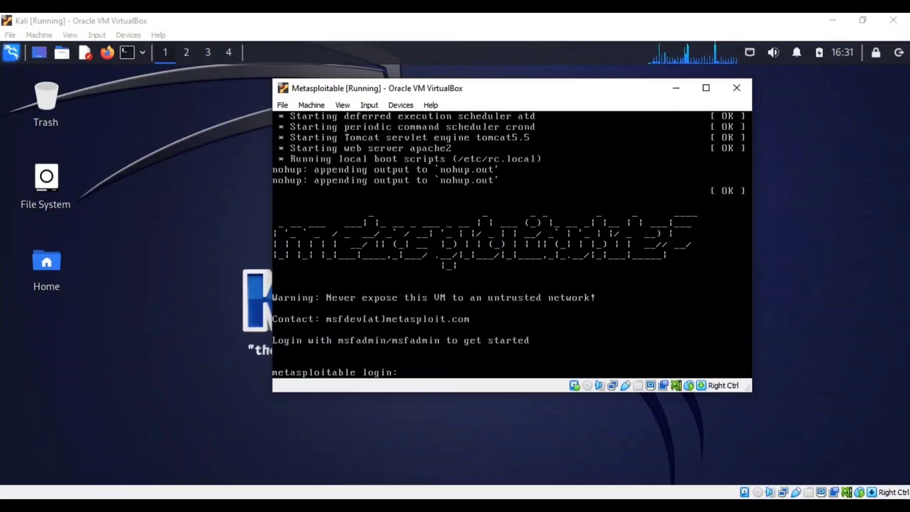
pyautogui.write('m')
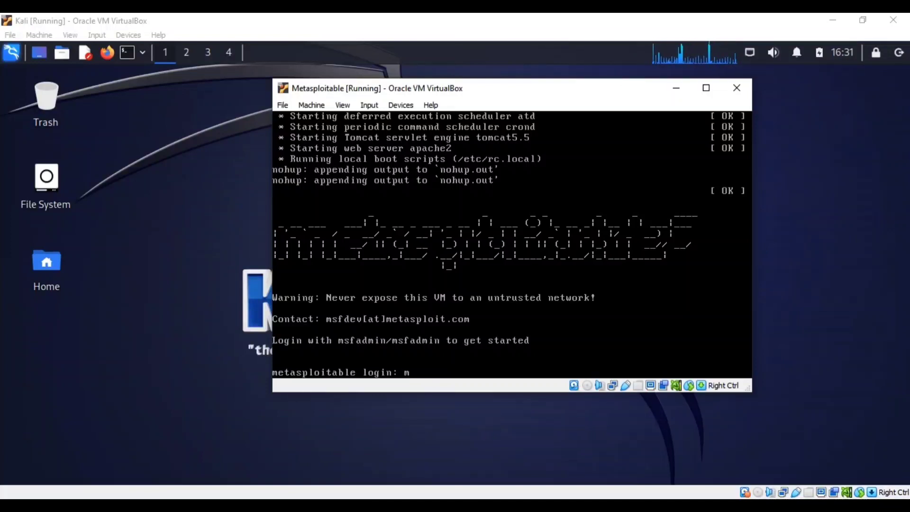
pyautogui.write('sfadmin')
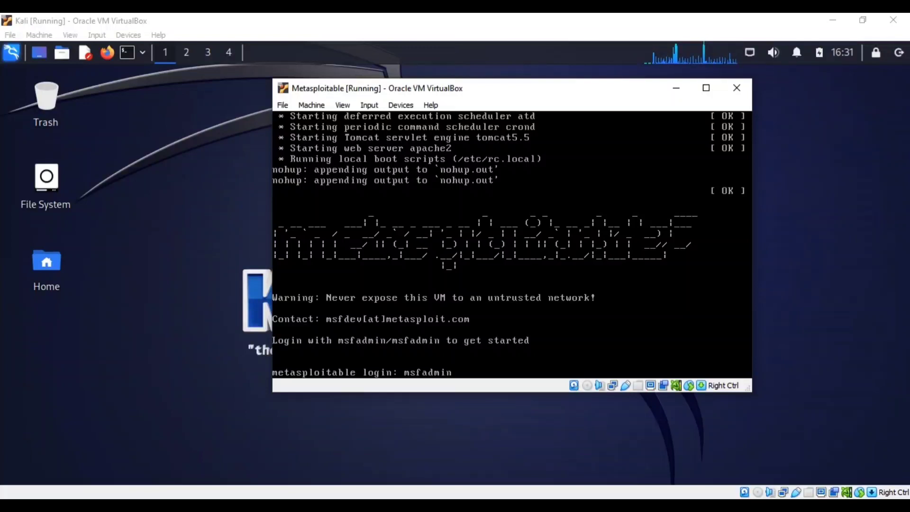
pyautogui.press('Return')
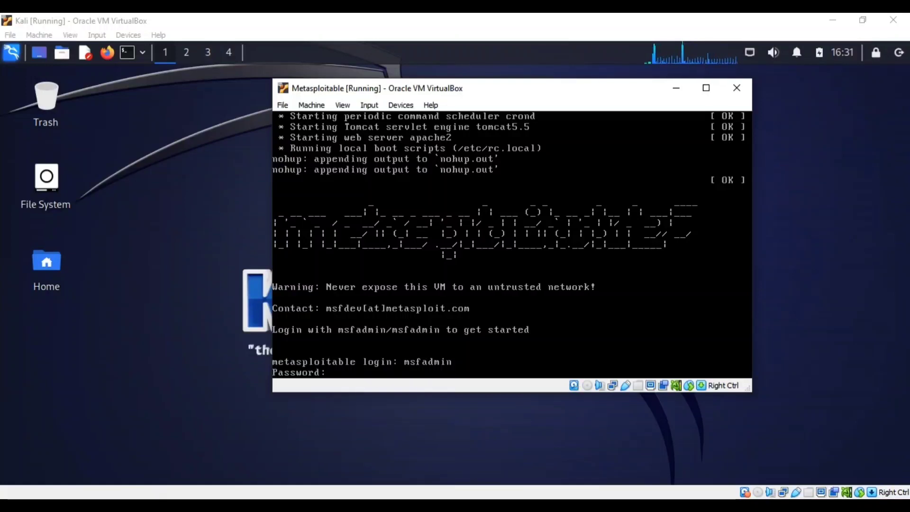
pyautogui.press('Return')
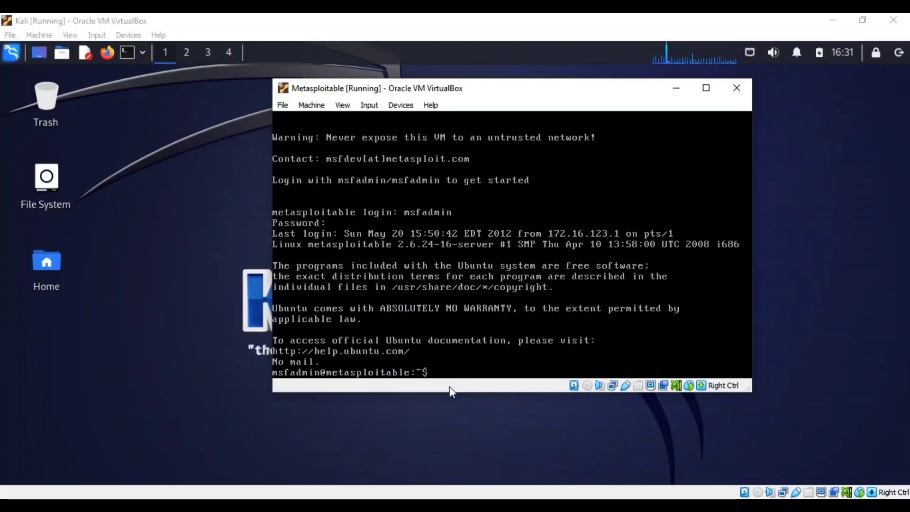
# List the home directory, then change into the vulnerable folder and list its contents
pyautogui.write('ls')
pyautogui.press('Return')
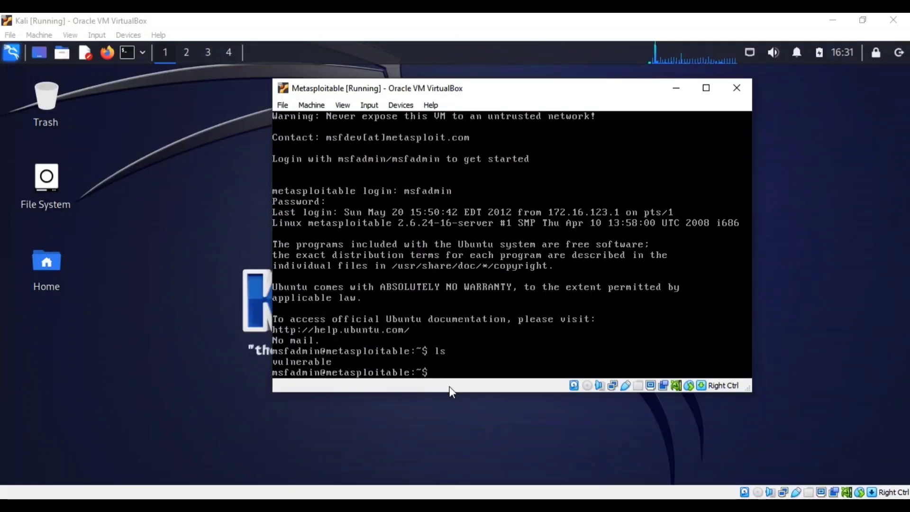
pyautogui.write('cd ')
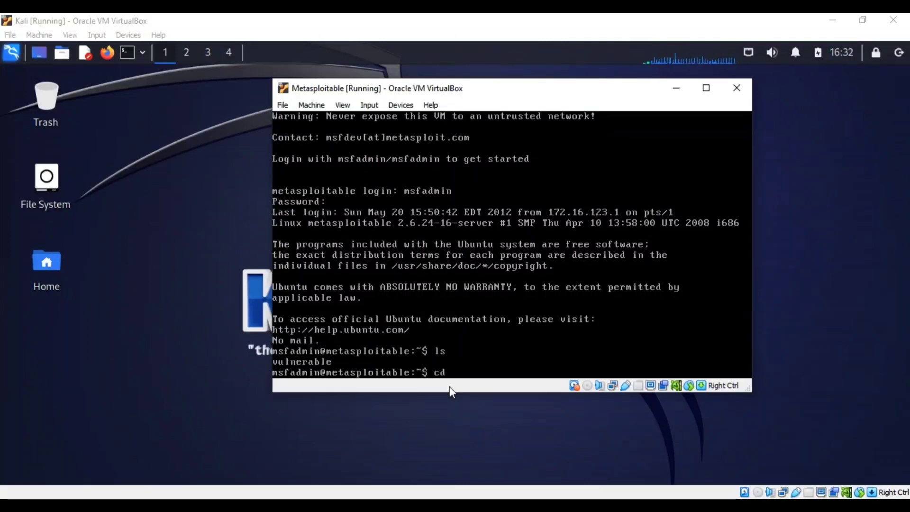
pyautogui.write('vul')
pyautogui.press('Tab')
pyautogui.press('Return')
pyautogui.write('ls')
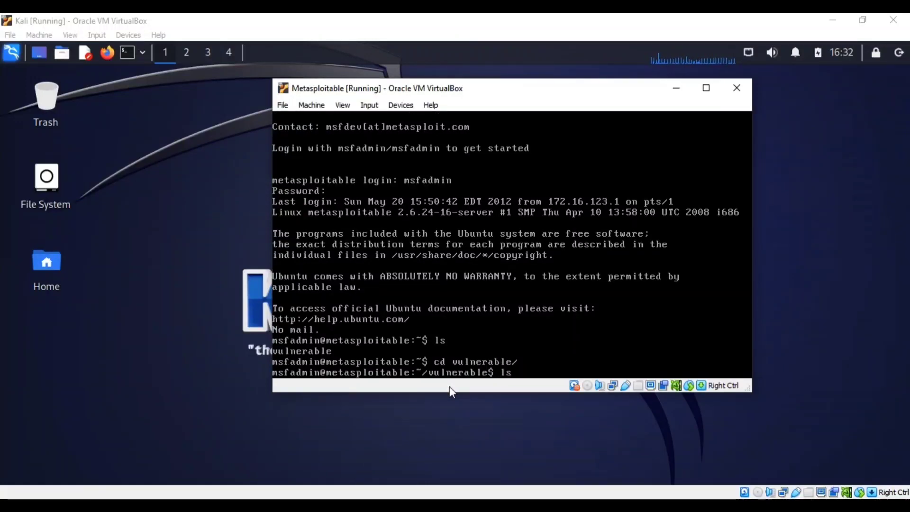
pyautogui.press('Return')
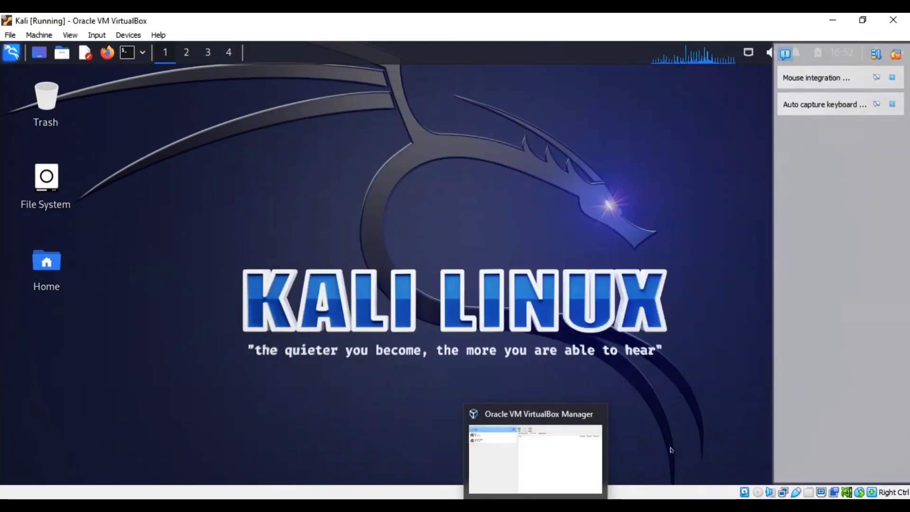
# Switch to the VirtualBox Manager and open the Network Manager tool
pyautogui.moveTo(635, 506)
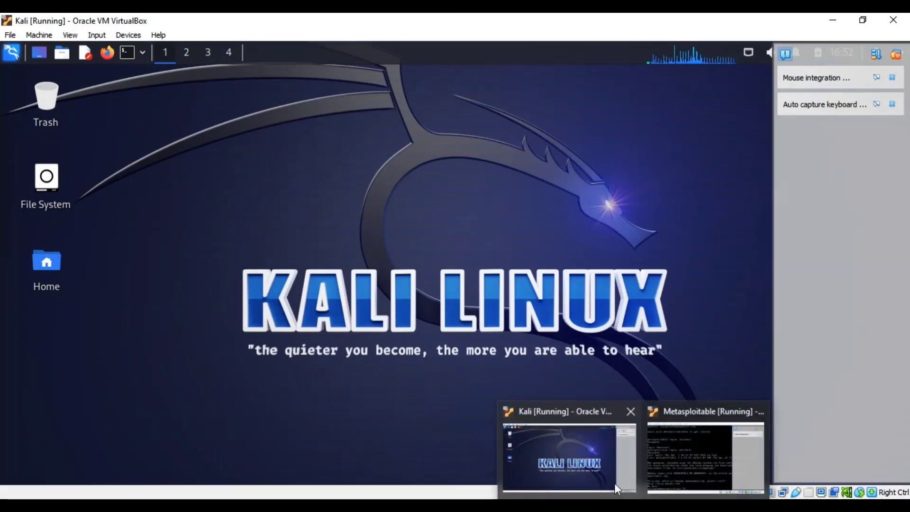
pyautogui.moveTo(698, 467)
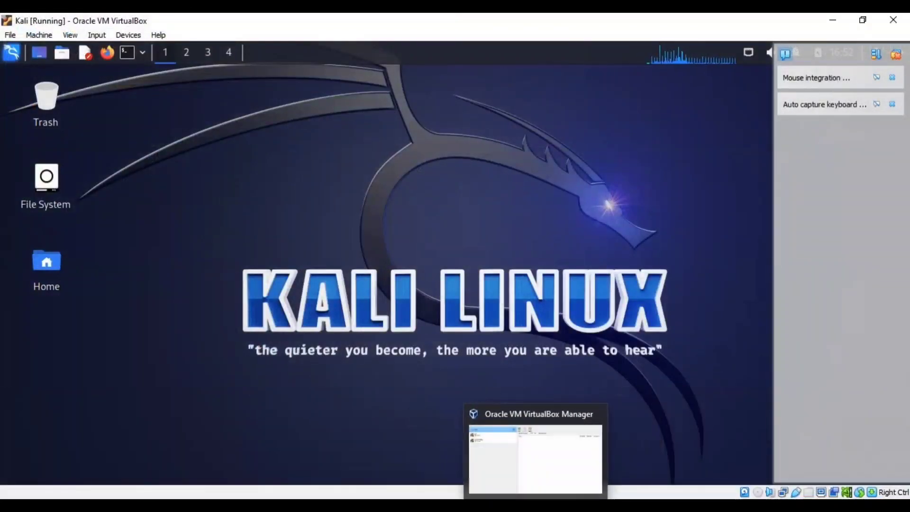
pyautogui.click(540, 505)
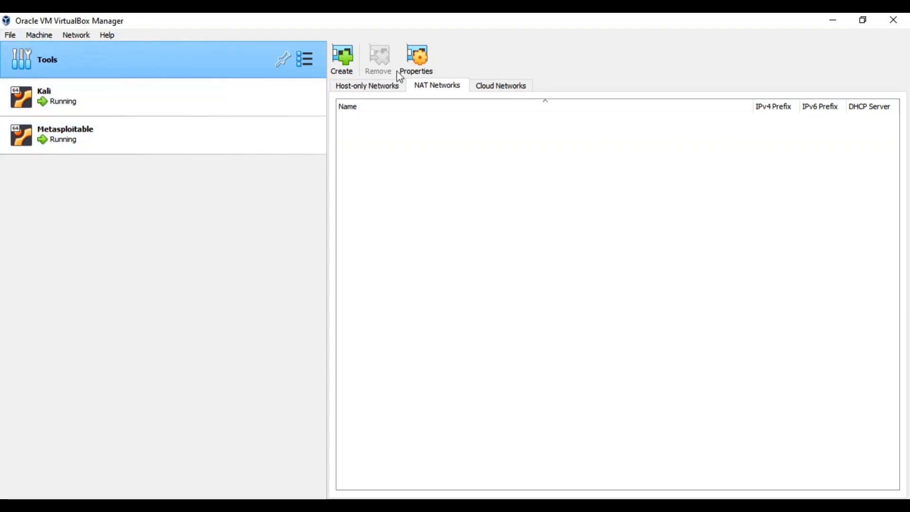
pyautogui.click(8, 33)
pyautogui.moveTo(39, 119)
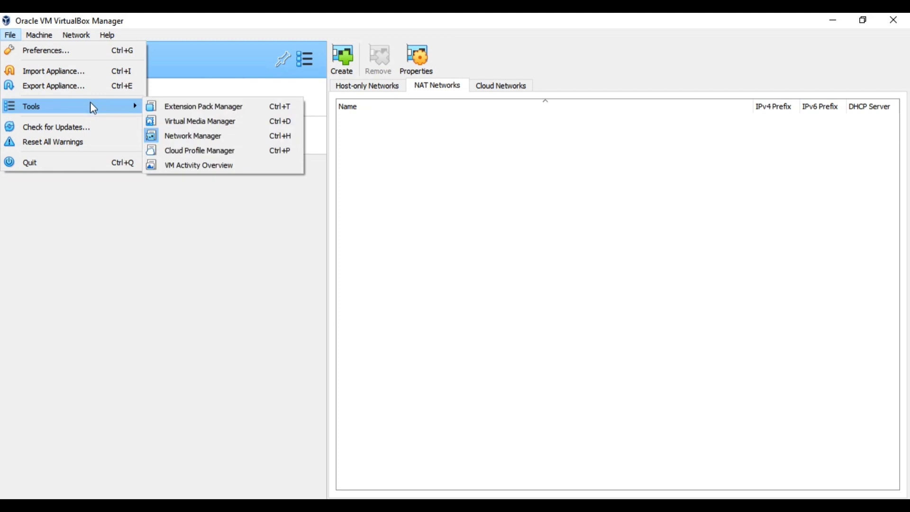
pyautogui.click(200, 135)
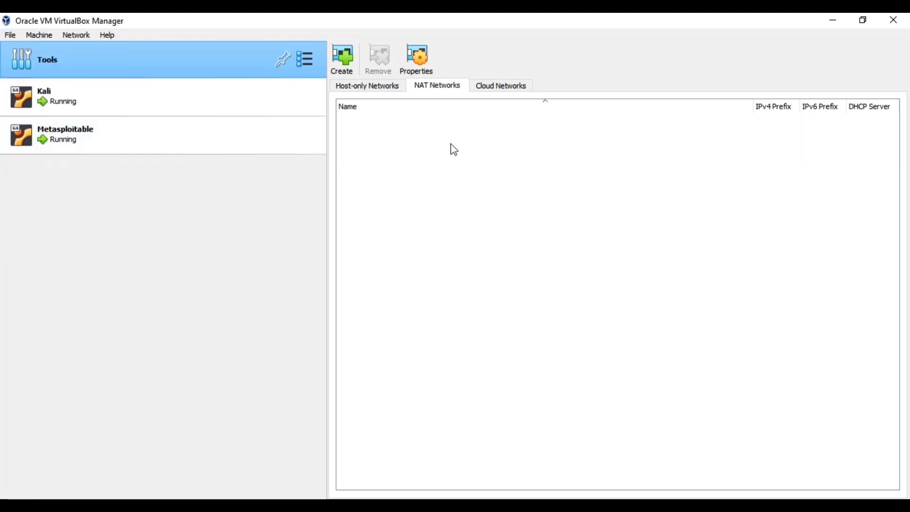
# Try to create a new NAT network in the Network Manager
pyautogui.click(350, 67)
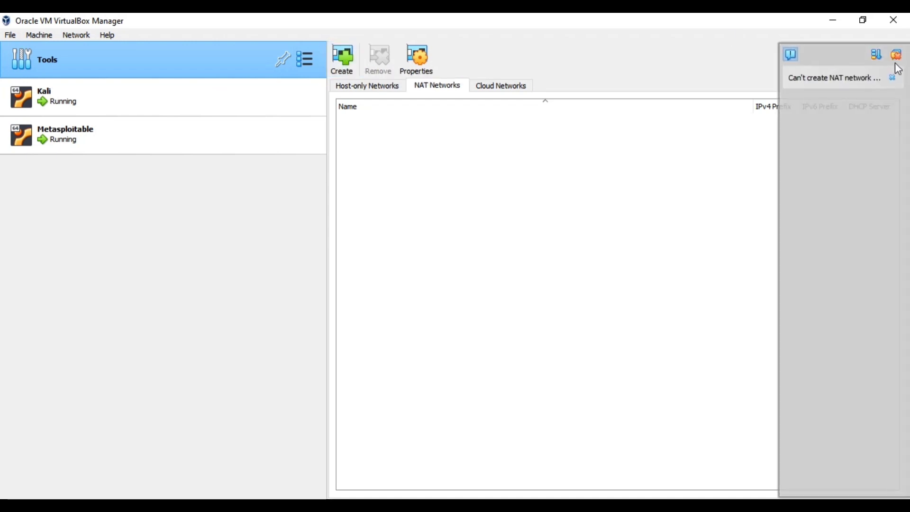
pyautogui.click(895, 79)
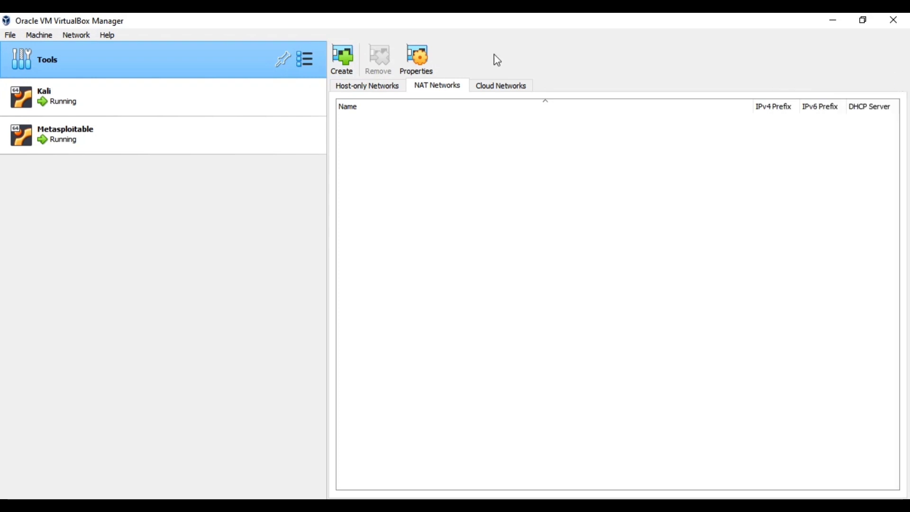
pyautogui.click(500, 92)
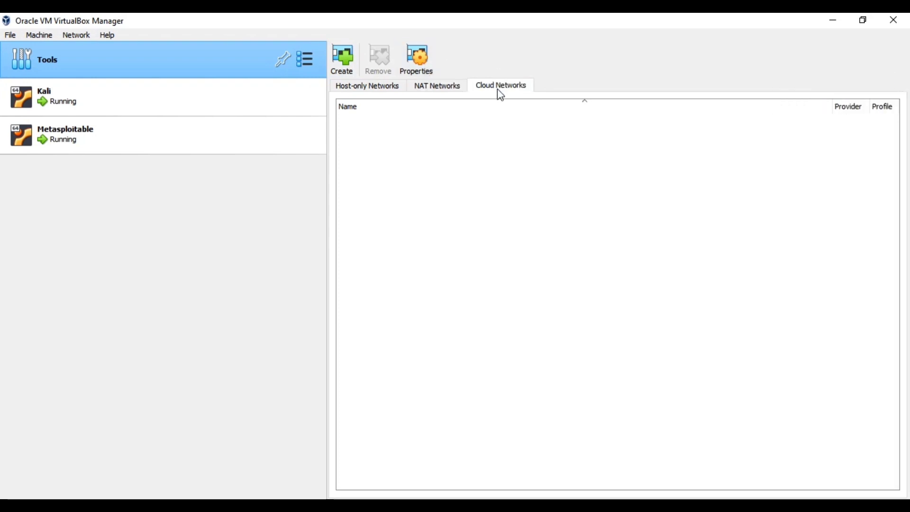
pyautogui.click(430, 89)
pyautogui.click(349, 69)
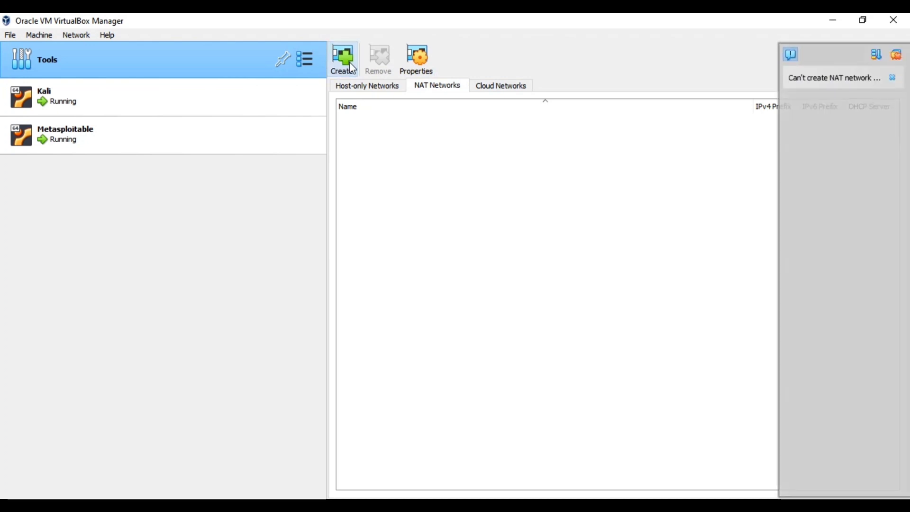
pyautogui.click(894, 78)
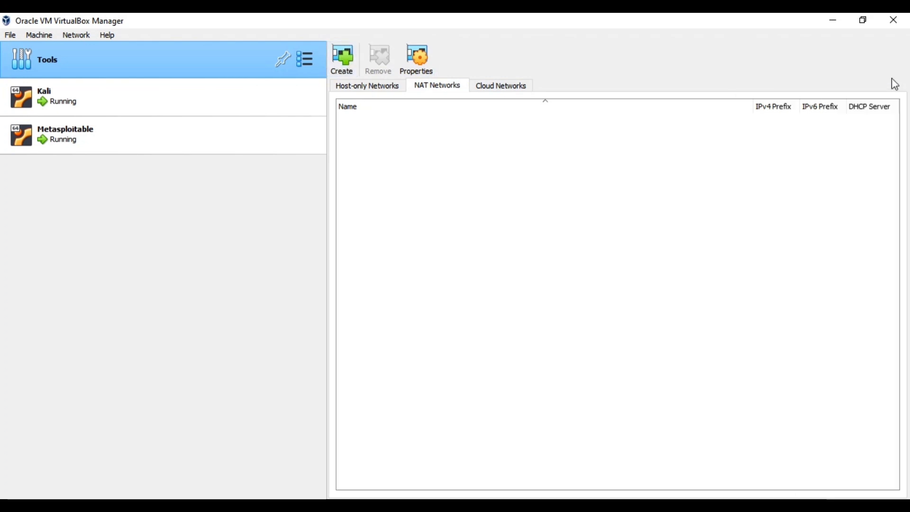
pyautogui.click(424, 71)
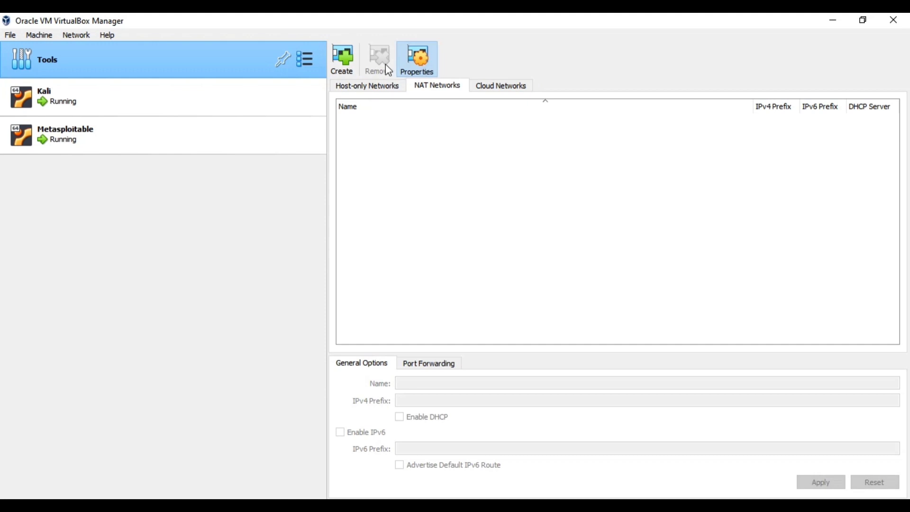
pyautogui.click(340, 63)
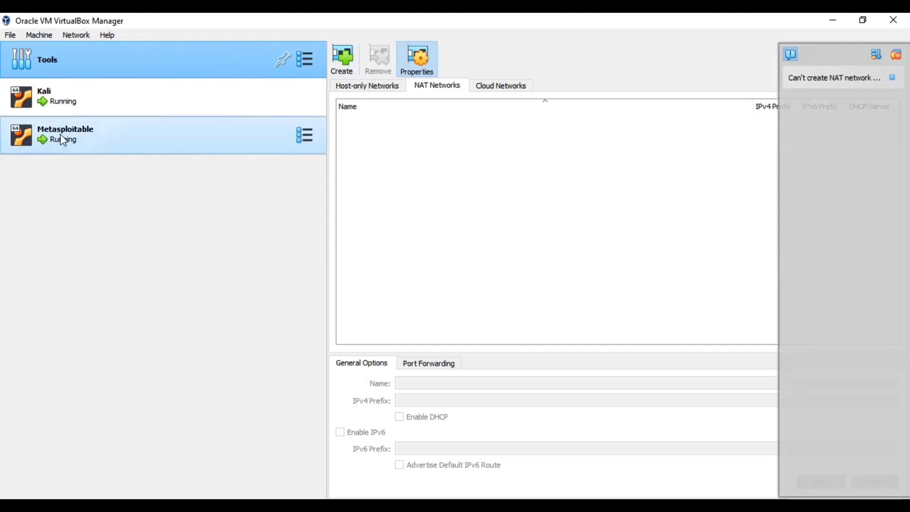
# Attach Adapter 1 of the Kali and Metasploitable VMs to the NAT Network named NatNetwork and apply
pyautogui.click(65, 103)
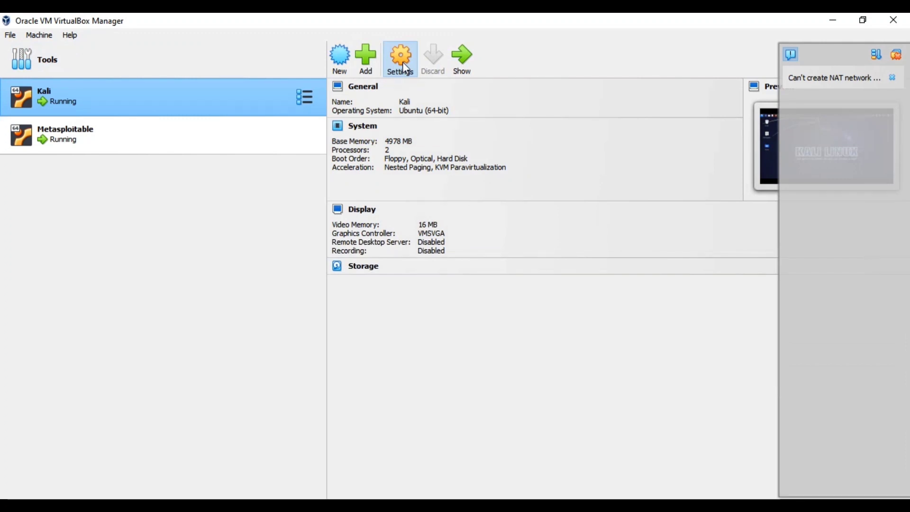
pyautogui.click(403, 63)
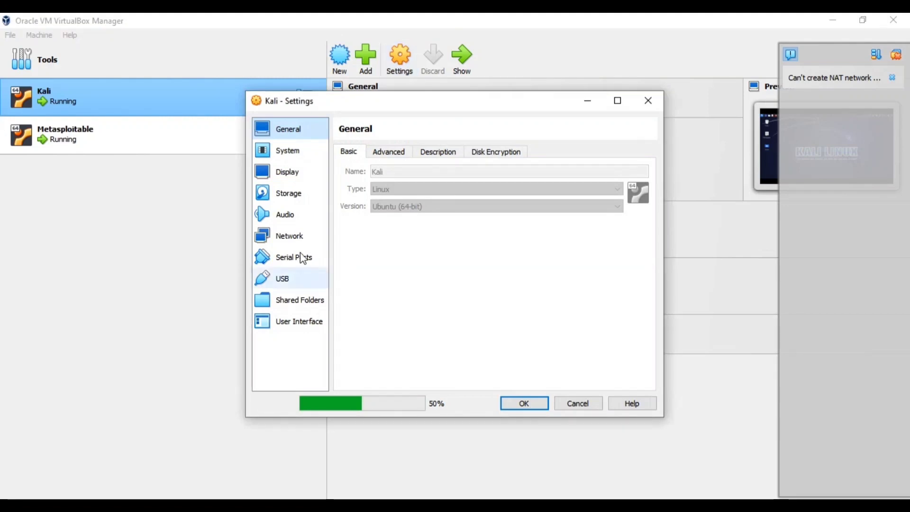
pyautogui.click(300, 238)
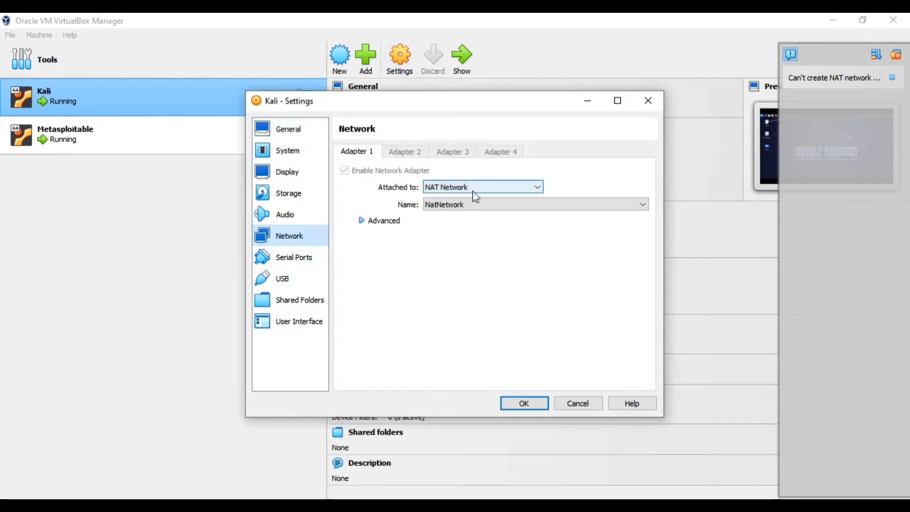
pyautogui.click(466, 203)
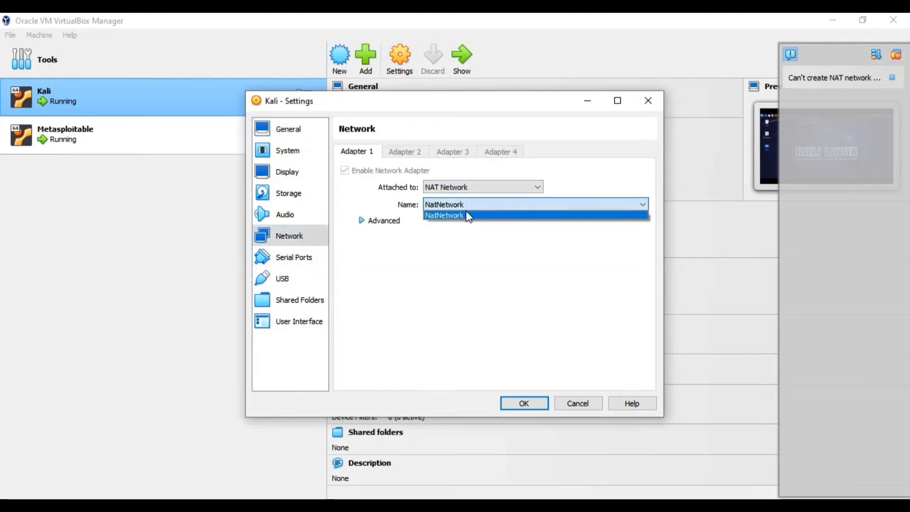
pyautogui.click(467, 217)
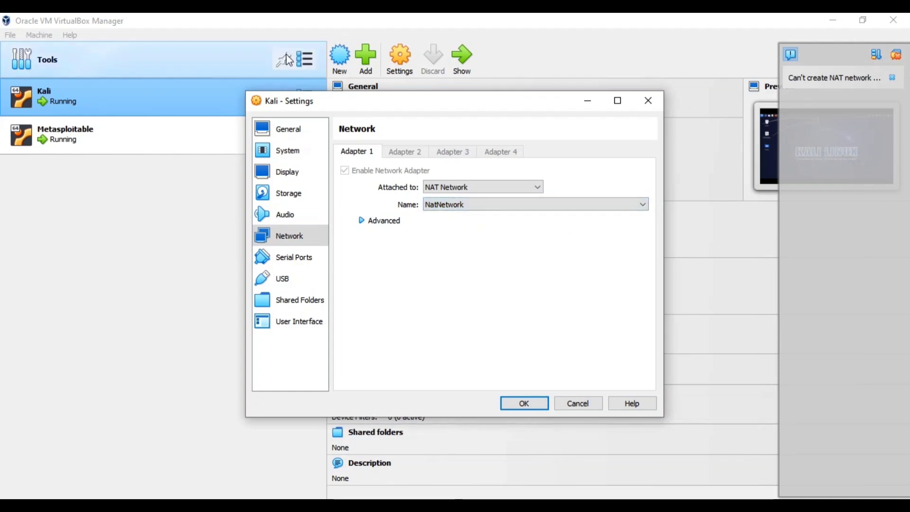
pyautogui.click(153, 133)
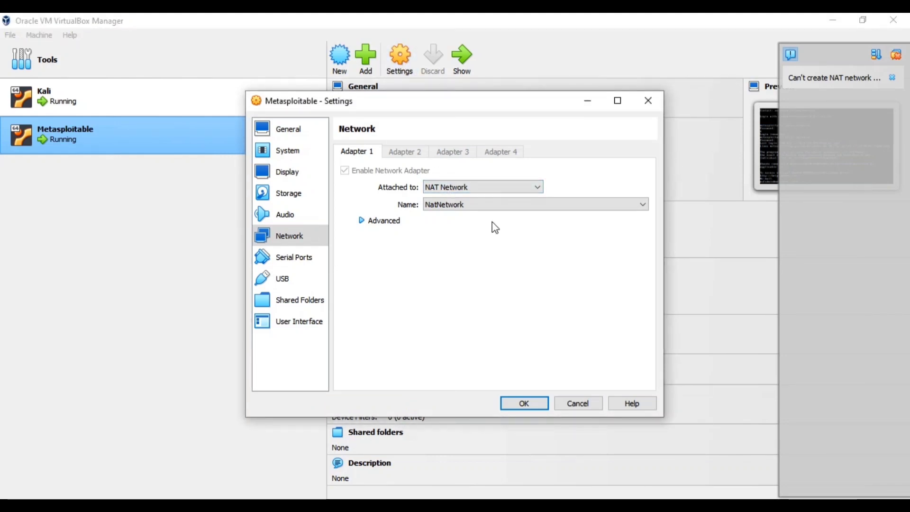
pyautogui.click(517, 404)
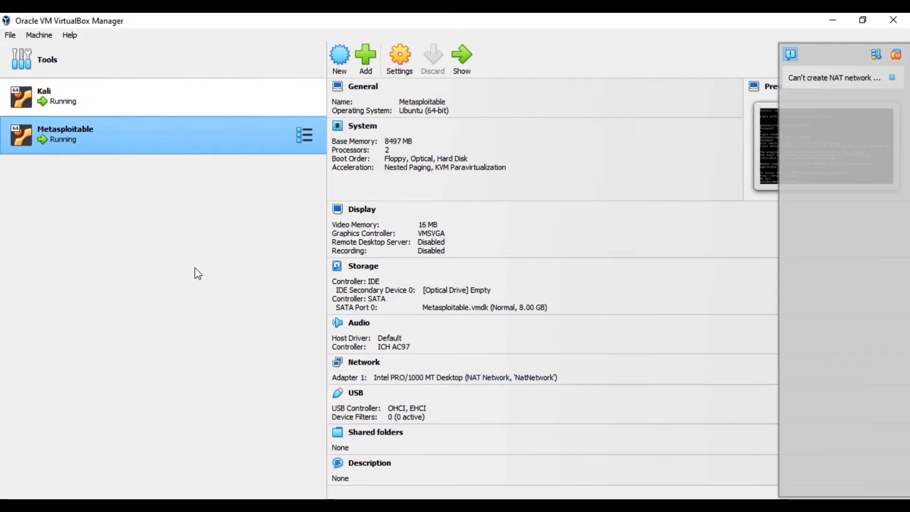
pyautogui.click(11, 35)
pyautogui.click(246, 291)
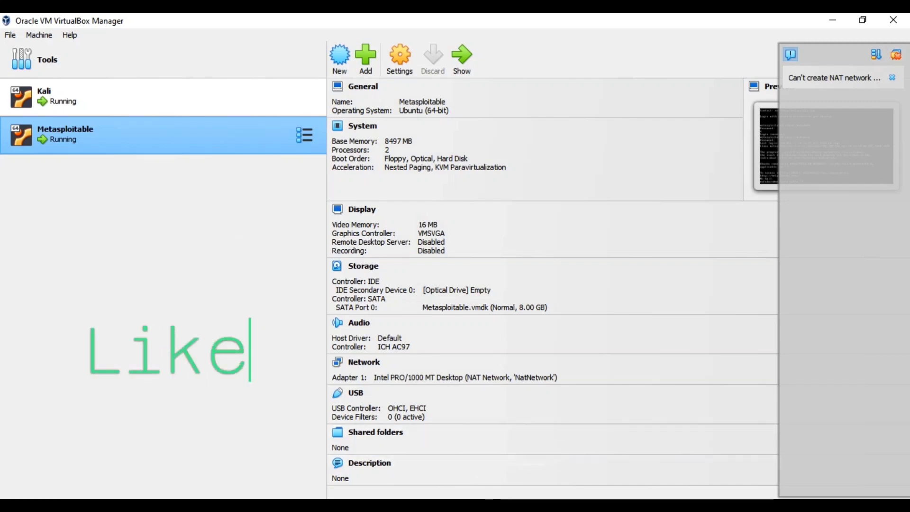
pyautogui.click(633, 505)
pyautogui.moveTo(686, 456)
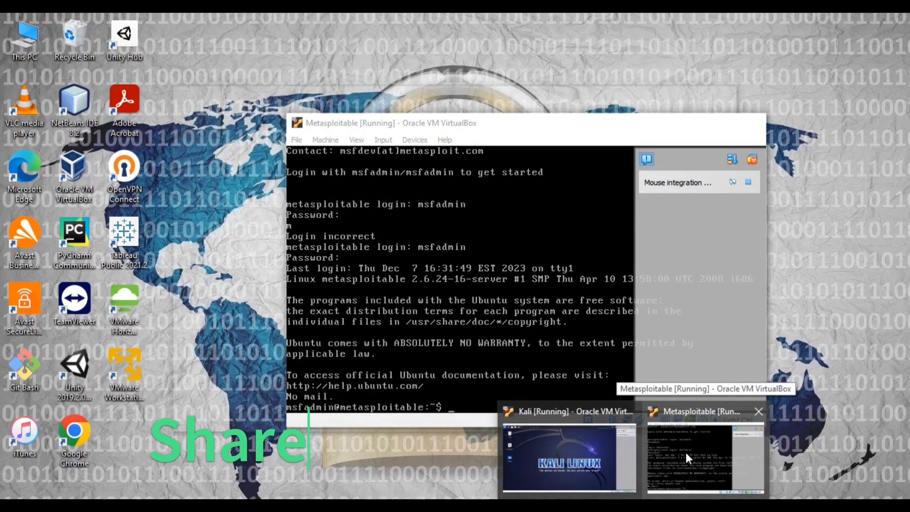
pyautogui.moveTo(630, 484)
pyautogui.moveTo(655, 469)
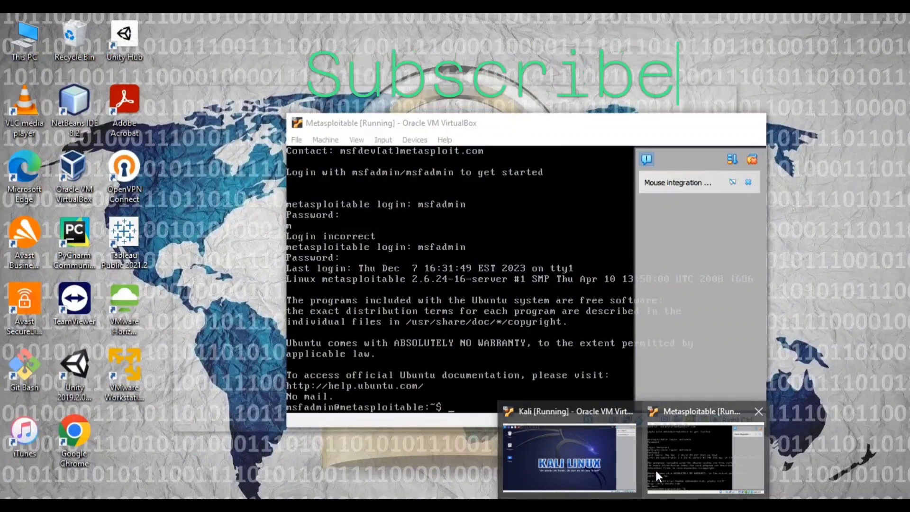